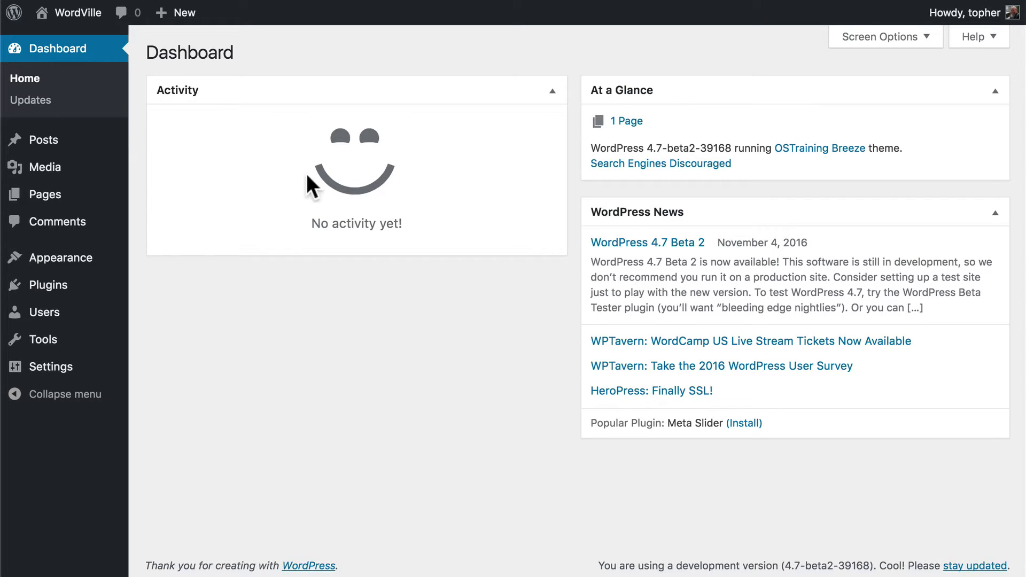
Step: Confirm the All Posts list is empty, then start a new post from + New > Post
{"action": "mouse_move", "coordinate": [73, 148]}
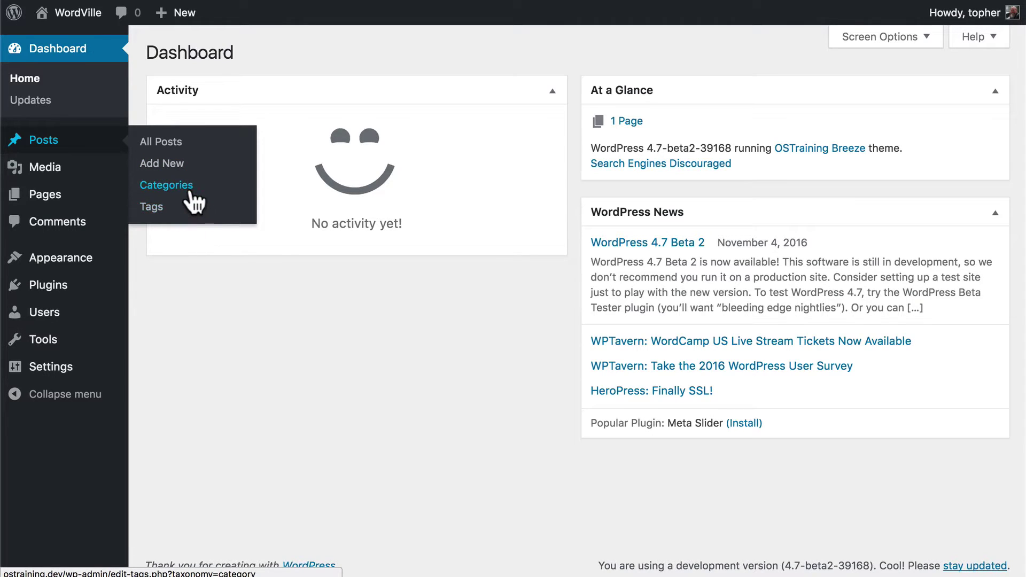
{"action": "left_click", "coordinate": [166, 154]}
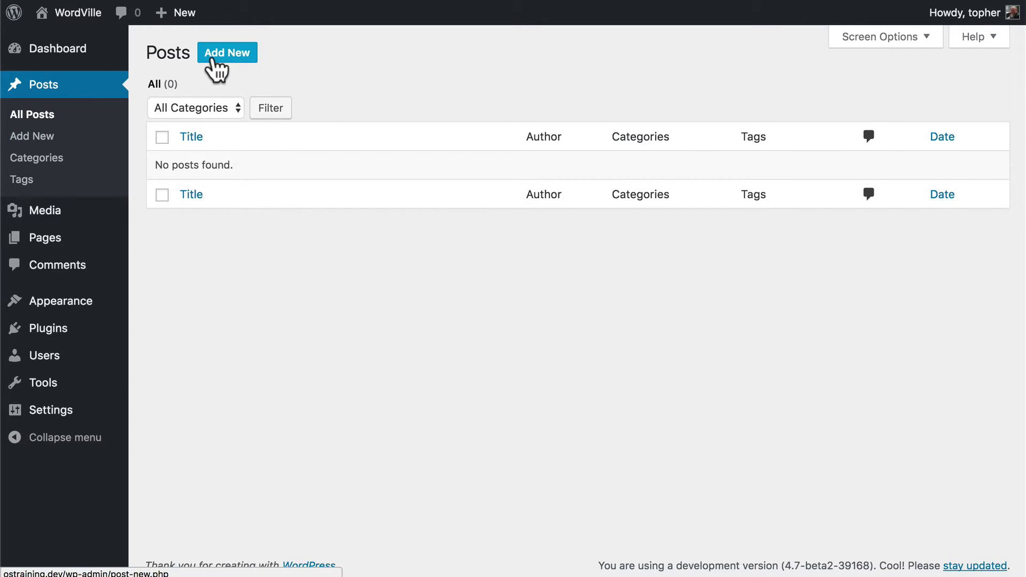
{"action": "mouse_move", "coordinate": [184, 17]}
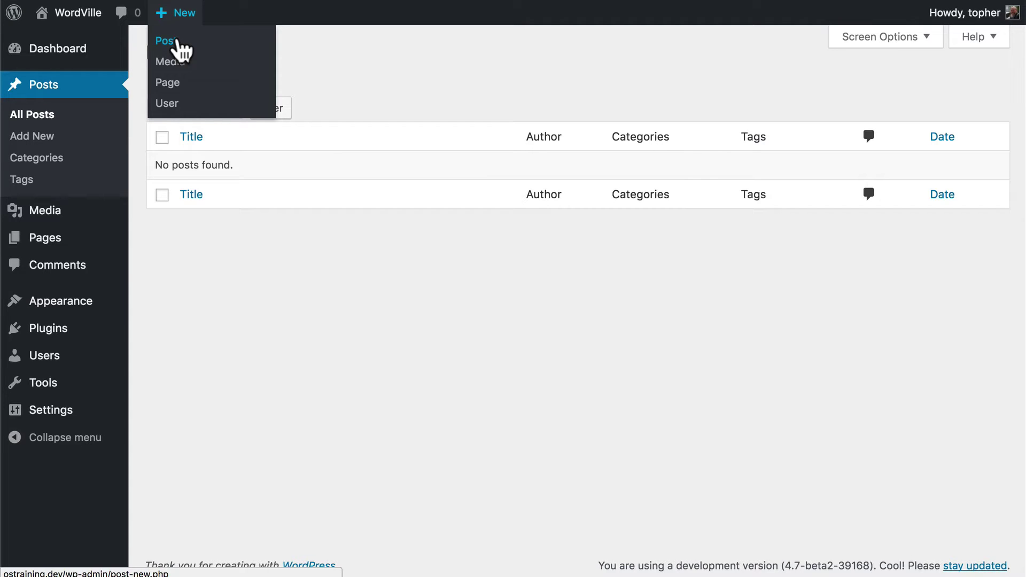
{"action": "left_click", "coordinate": [177, 41]}
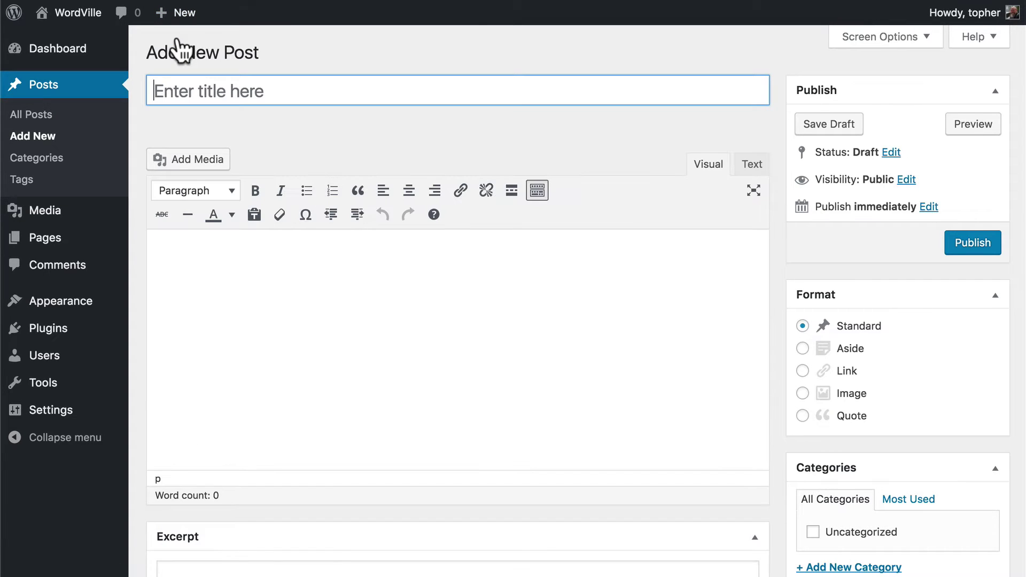
Step: Copy line 1, 'New Construction Project!', from the text file into the post title
{"action": "left_click", "coordinate": [389, 42]}
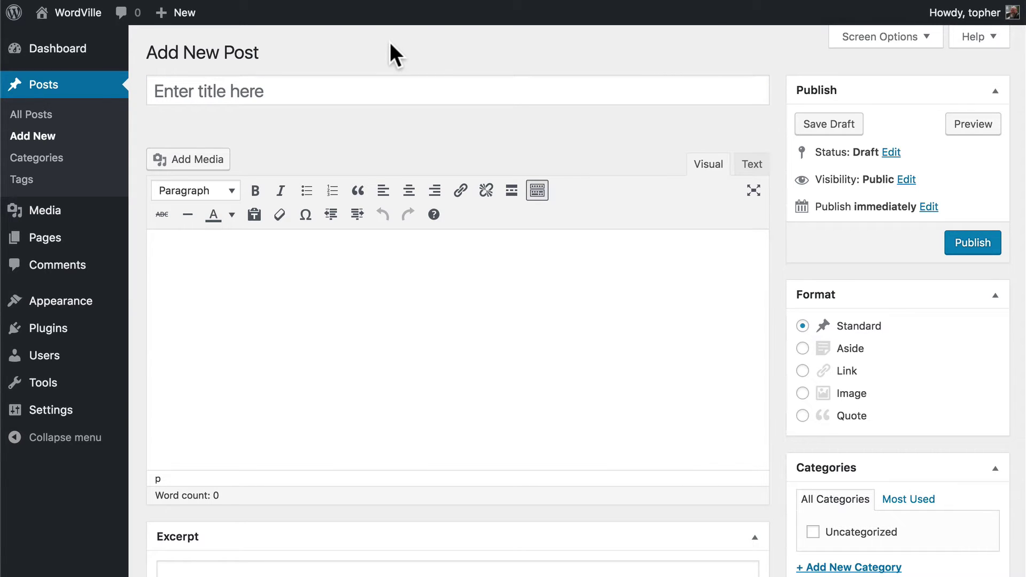
{"action": "left_click", "coordinate": [322, 92]}
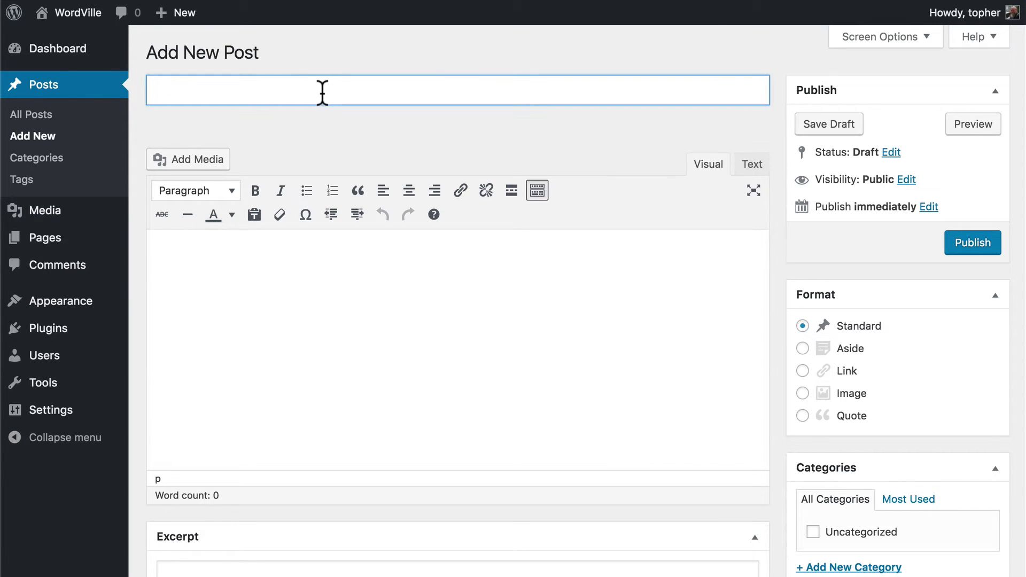
{"action": "key", "text": "super+Tab"}
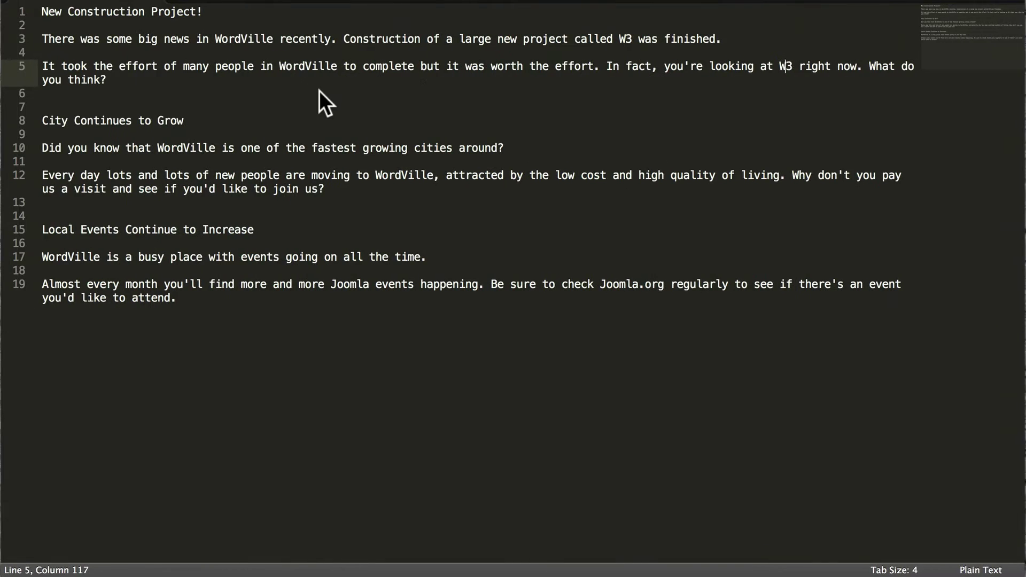
{"action": "left_click_drag", "start_coordinate": [203, 13], "coordinate": [42, 7]}
{"action": "key", "text": "super+c"}
{"action": "key", "text": "super+Tab"}
{"action": "key", "text": "super+v"}
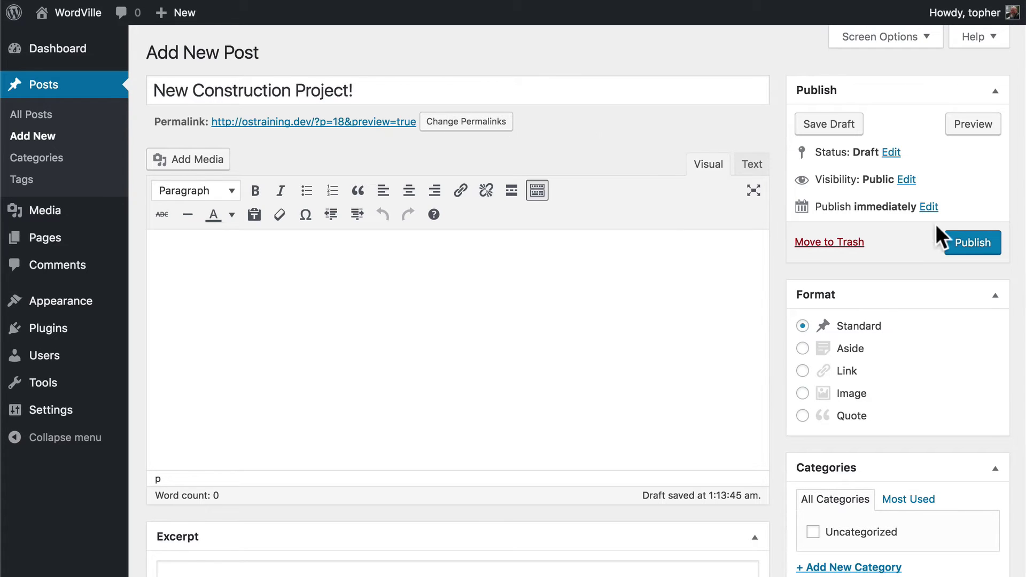
Step: Publish the 'New Construction Project!' post using the Publish button
{"action": "left_click", "coordinate": [958, 247]}
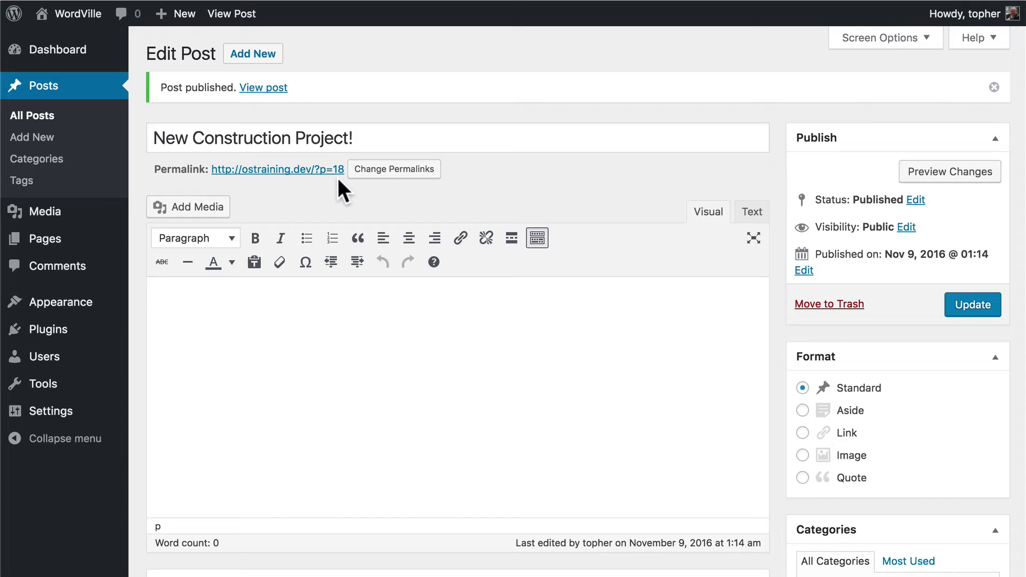
Step: Open Permalink Settings via Change Permalinks beside the post's permalink
{"action": "left_click", "coordinate": [373, 170]}
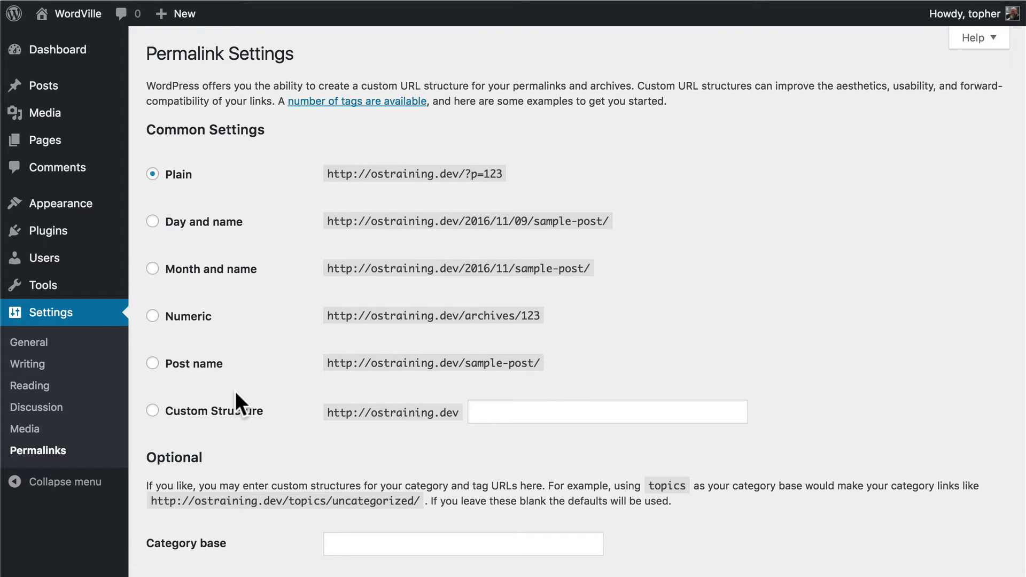
Step: Preview Numeric, Month and name, Day and name, then save the Post name (/%postname%/) structure
{"action": "left_click", "coordinate": [184, 366]}
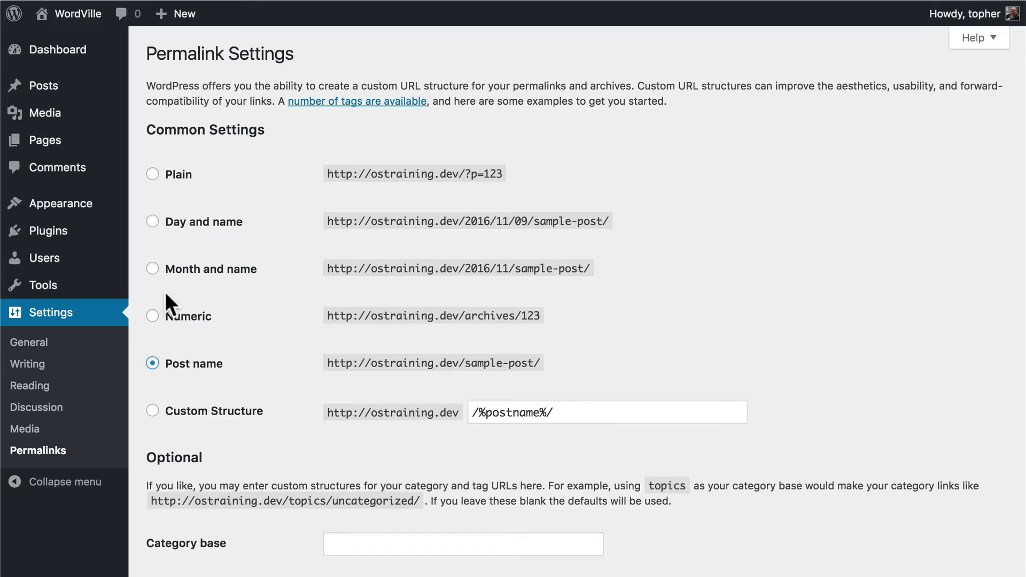
{"action": "left_click", "coordinate": [182, 320]}
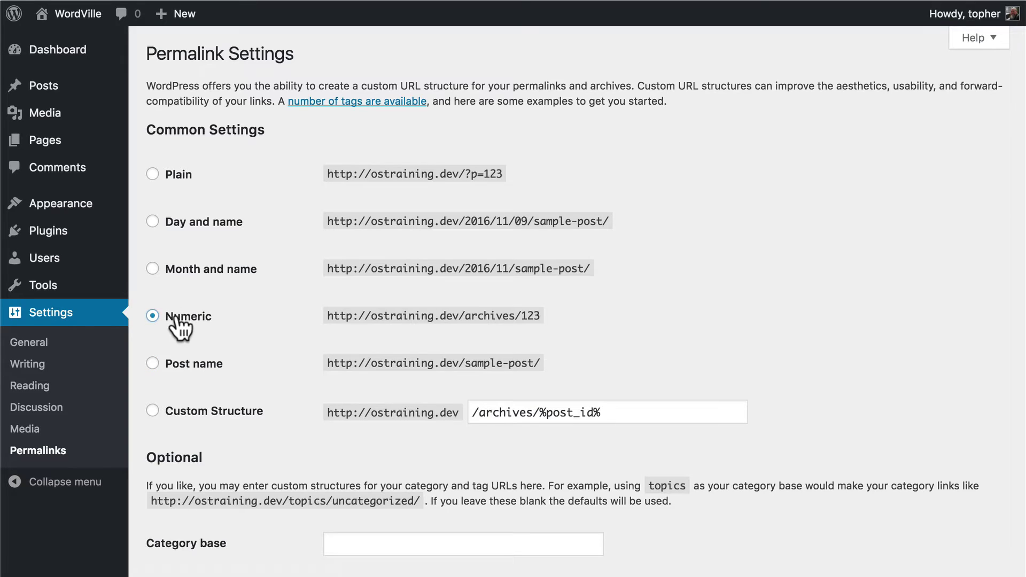
{"action": "left_click", "coordinate": [188, 273]}
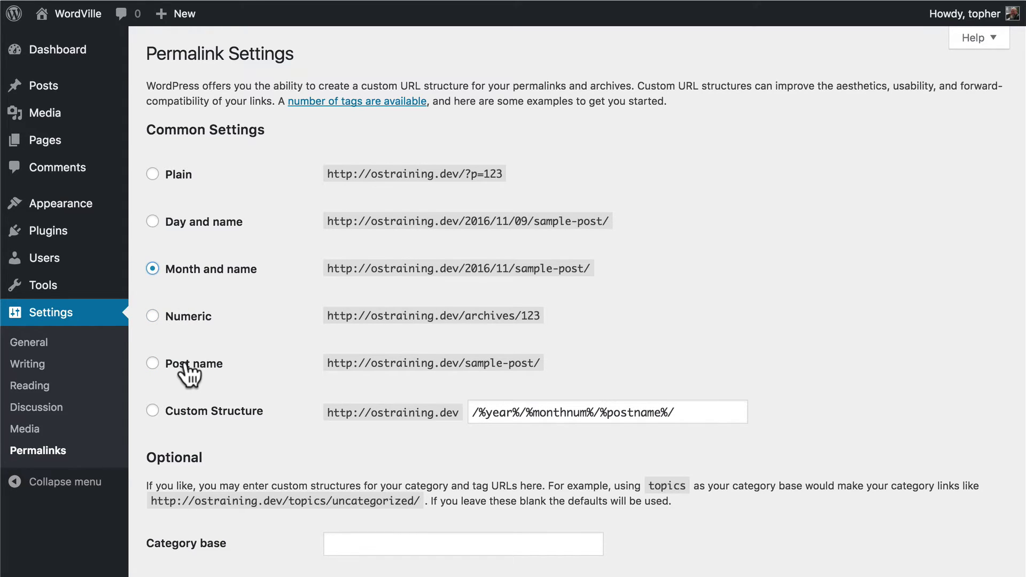
{"action": "left_click", "coordinate": [185, 227]}
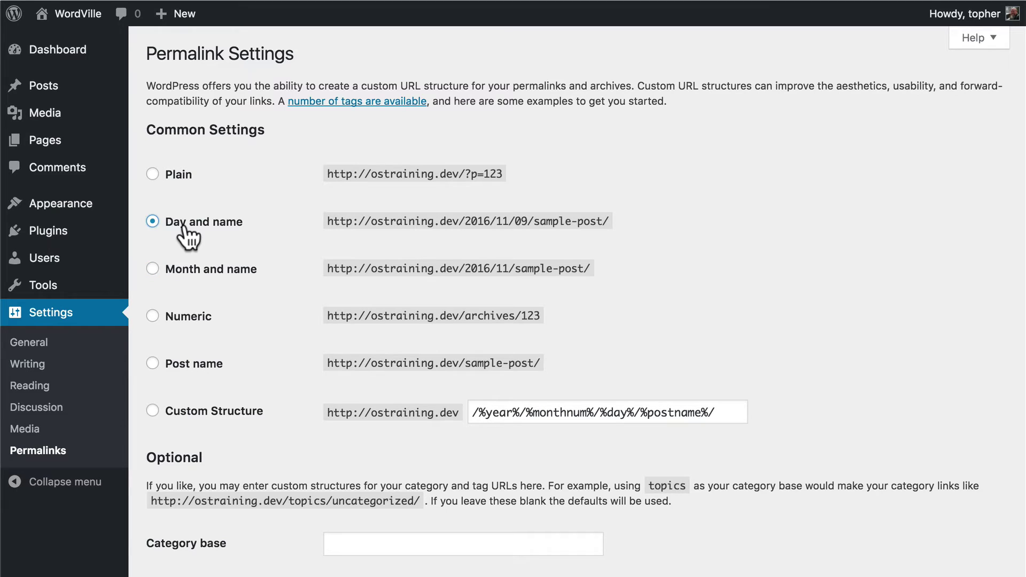
{"action": "left_click", "coordinate": [184, 369]}
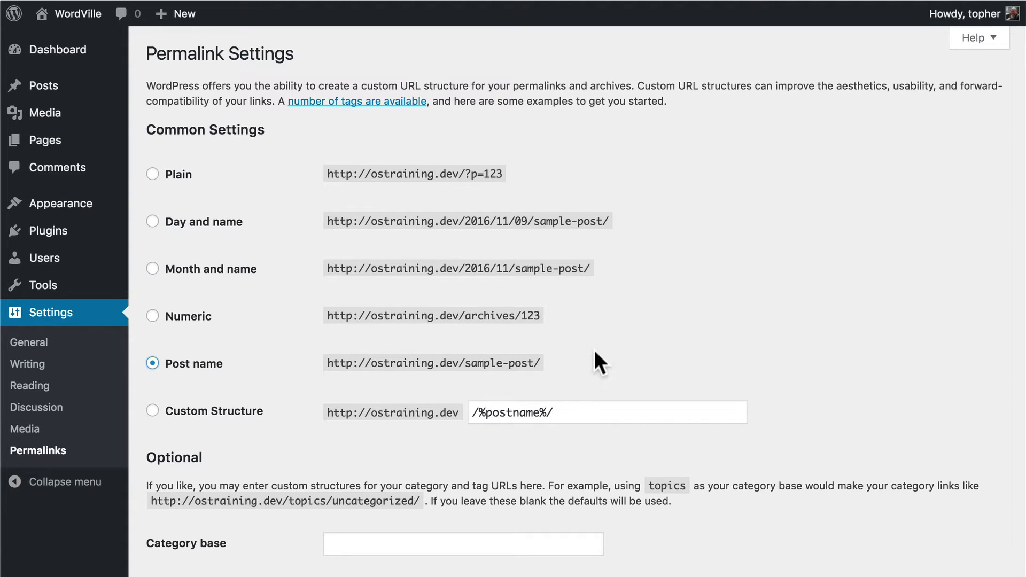
{"action": "scroll", "coordinate": [621, 341], "scroll_direction": "down", "scroll_amount": 5}
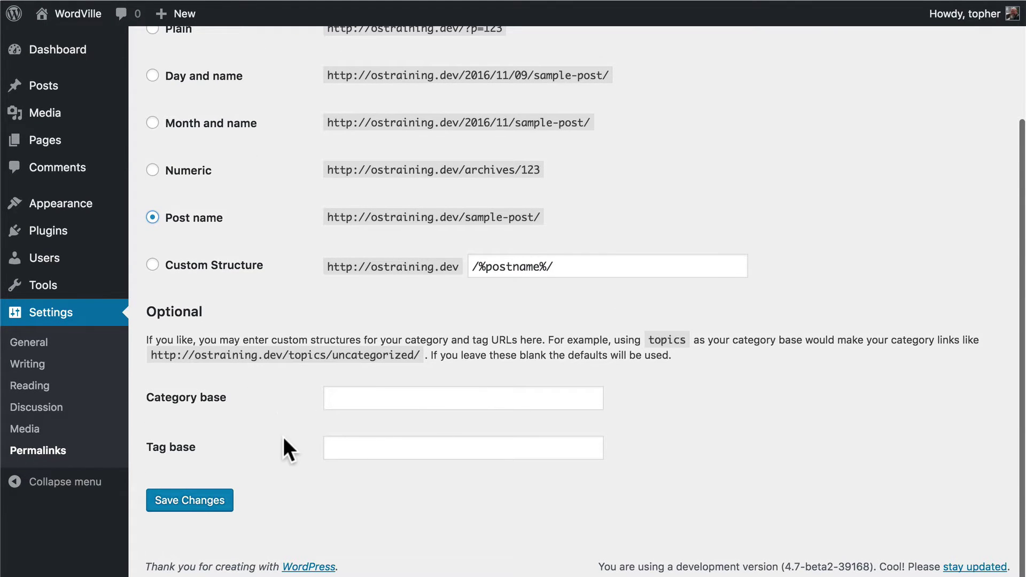
{"action": "left_click", "coordinate": [185, 504]}
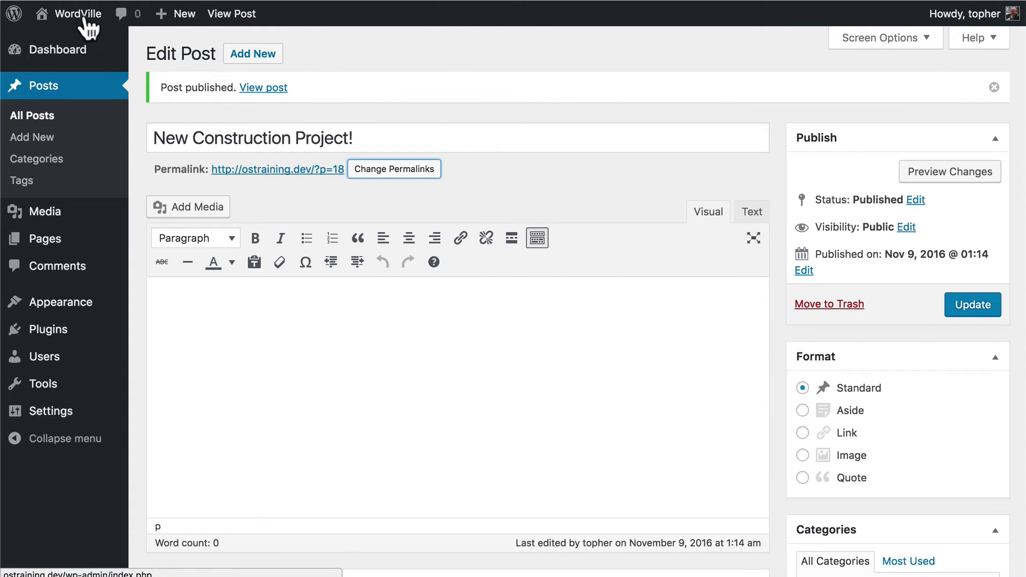
Step: Reload the post and clear its slug so the permalink reads ostraining.dev/new-construction-project/
{"action": "left_click", "coordinate": [66, 2]}
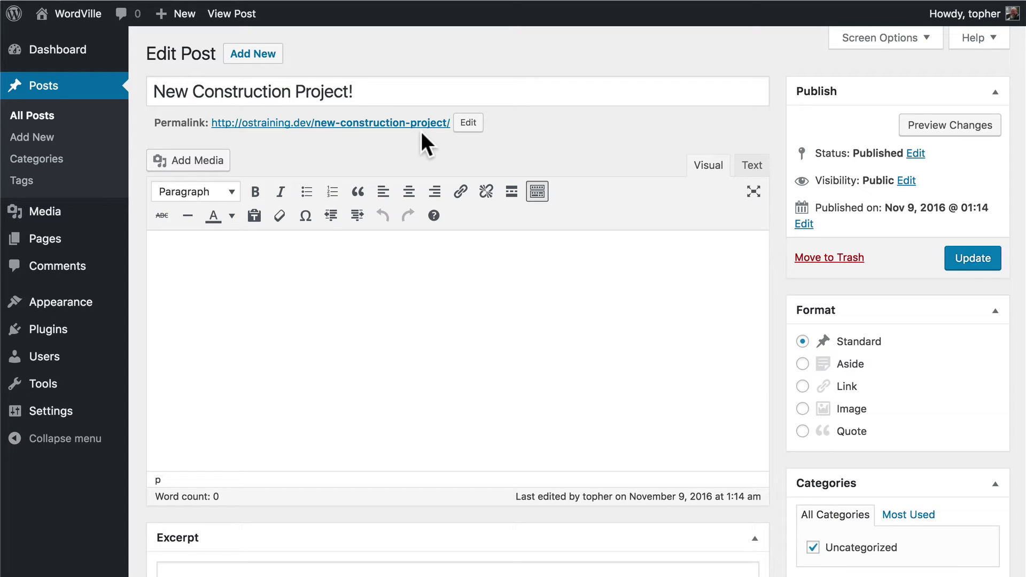
{"action": "left_click", "coordinate": [468, 123]}
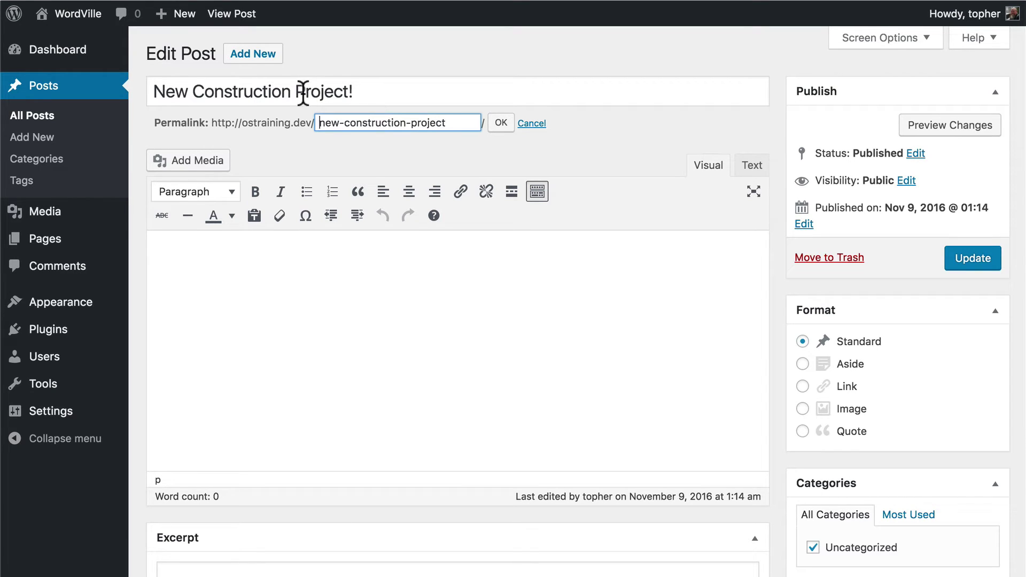
{"action": "left_click", "coordinate": [532, 124]}
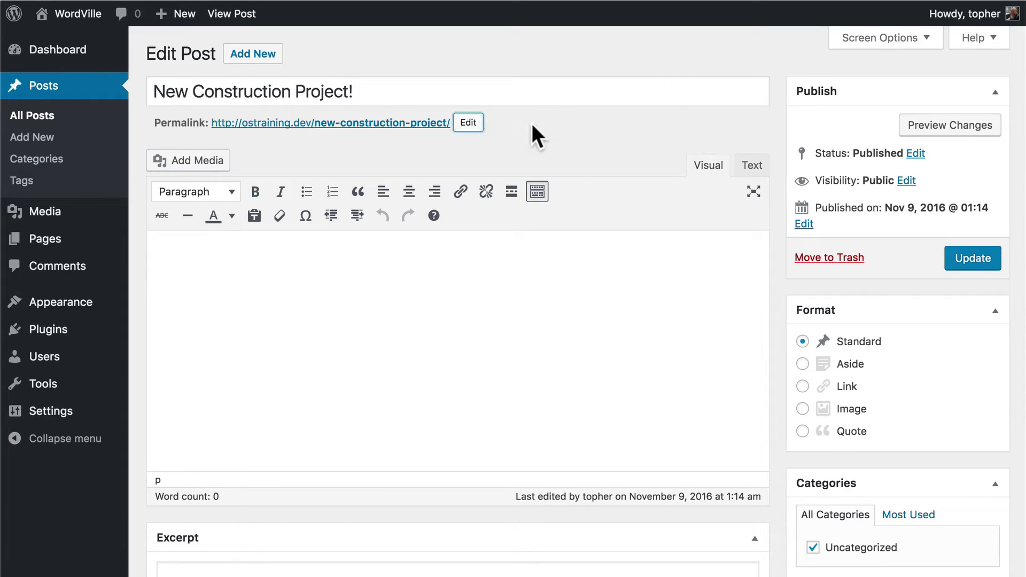
{"action": "left_click", "coordinate": [468, 123]}
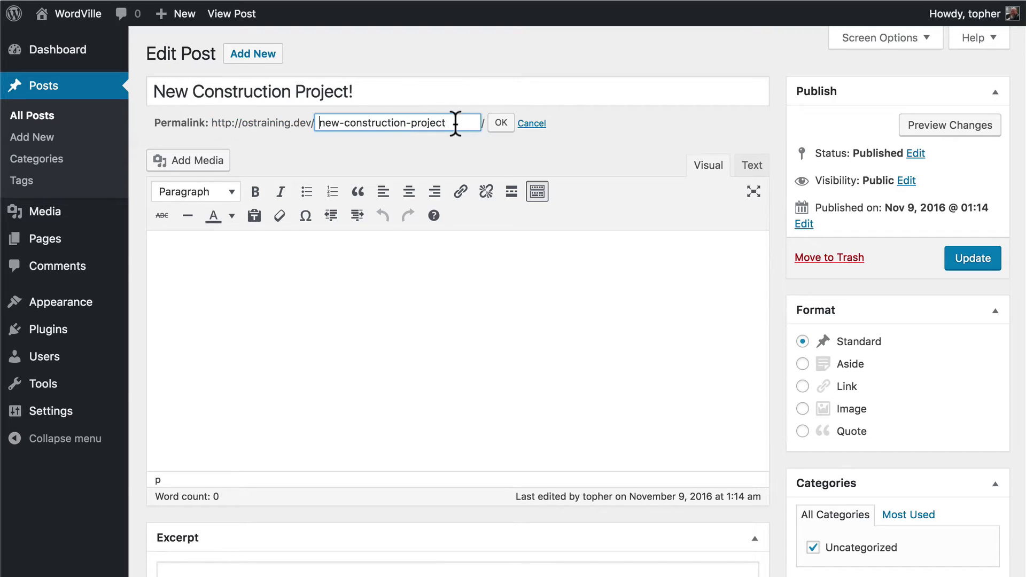
{"action": "triple_click", "coordinate": [449, 121]}
{"action": "key", "text": "BackSpace"}
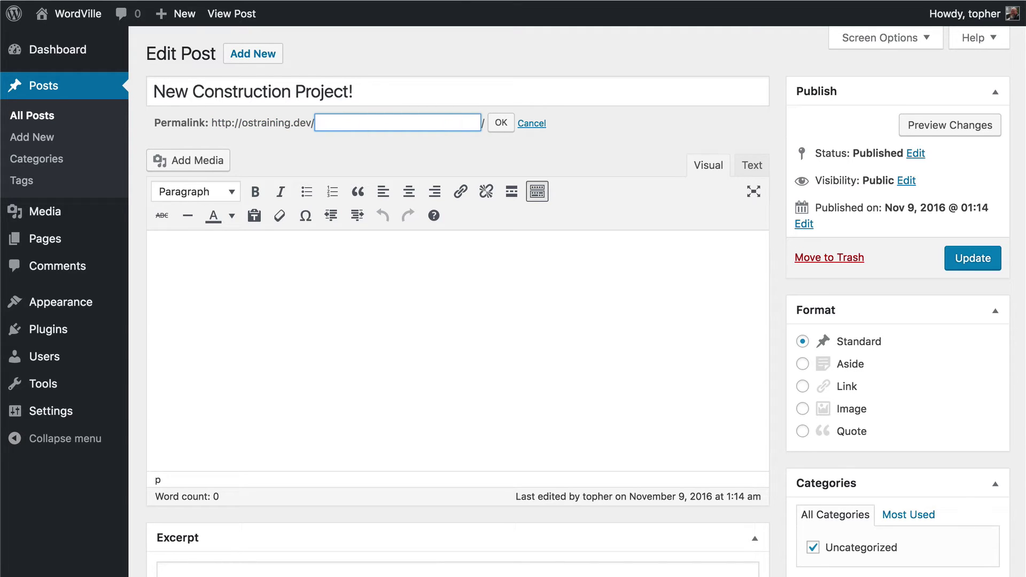
{"action": "left_click", "coordinate": [501, 122]}
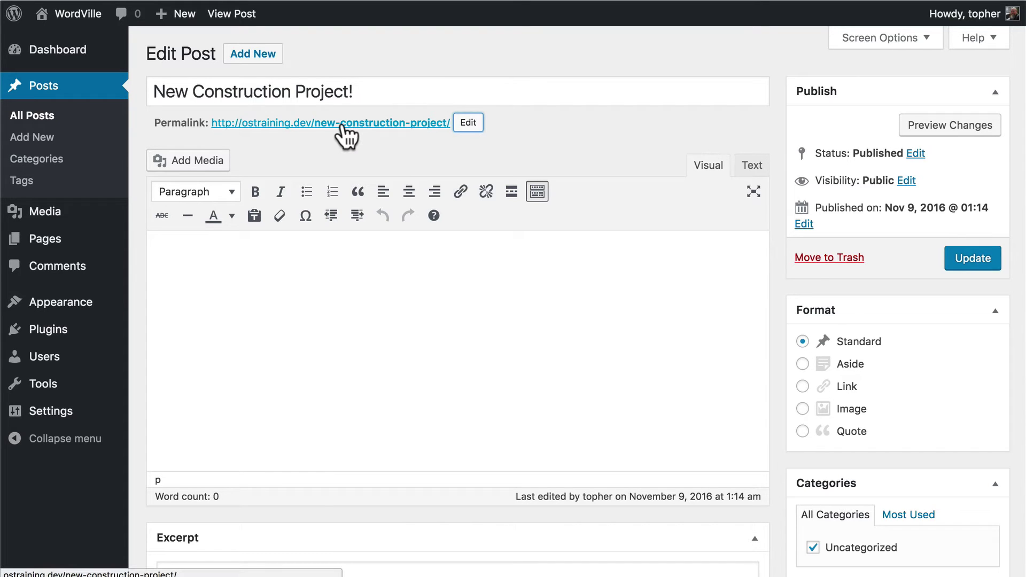
{"action": "left_click", "coordinate": [391, 286]}
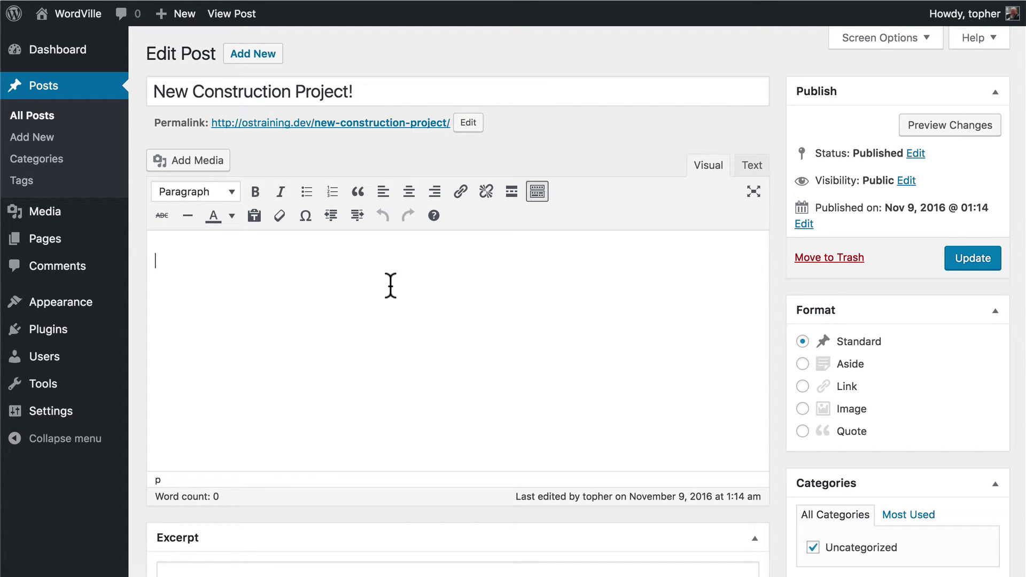
Step: Paste the two paragraphs announcing WordVille's finished W3 project into the post body
{"action": "key", "text": "ctrl+v"}
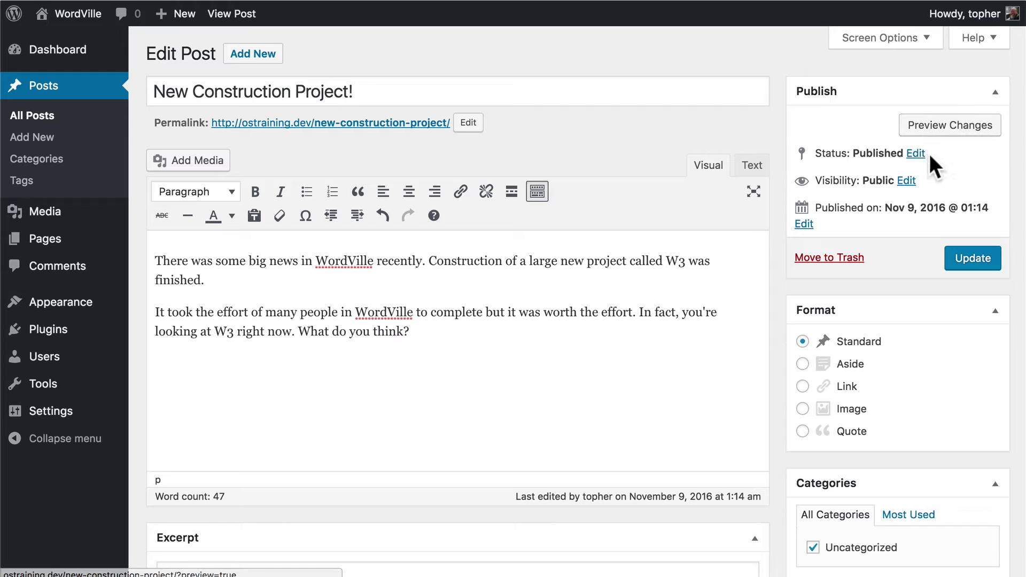
{"action": "left_click", "coordinate": [914, 154]}
Step: Switch the post's status back to Draft and save it as a draft
{"action": "left_click", "coordinate": [875, 174]}
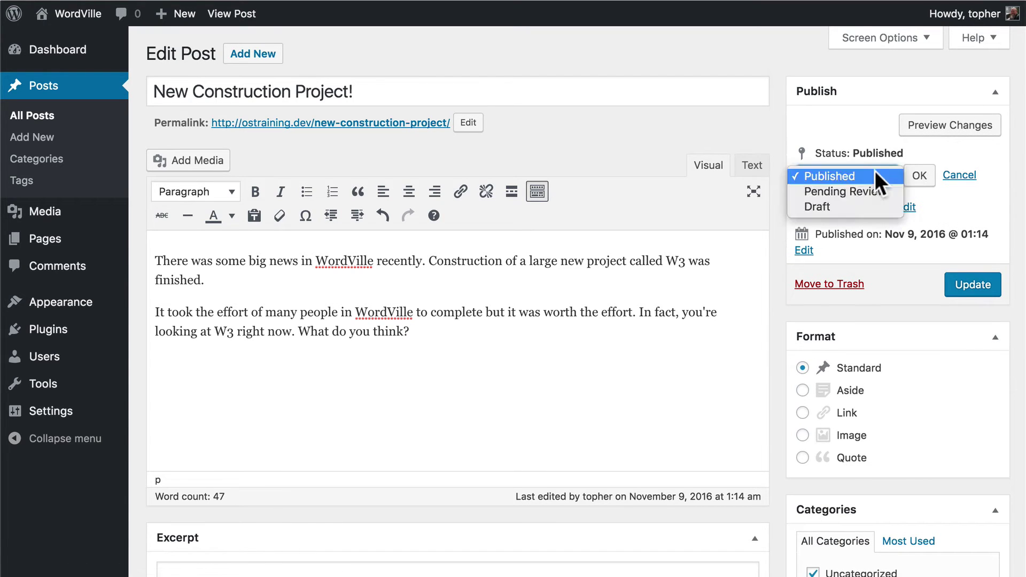
{"action": "key", "text": "Escape"}
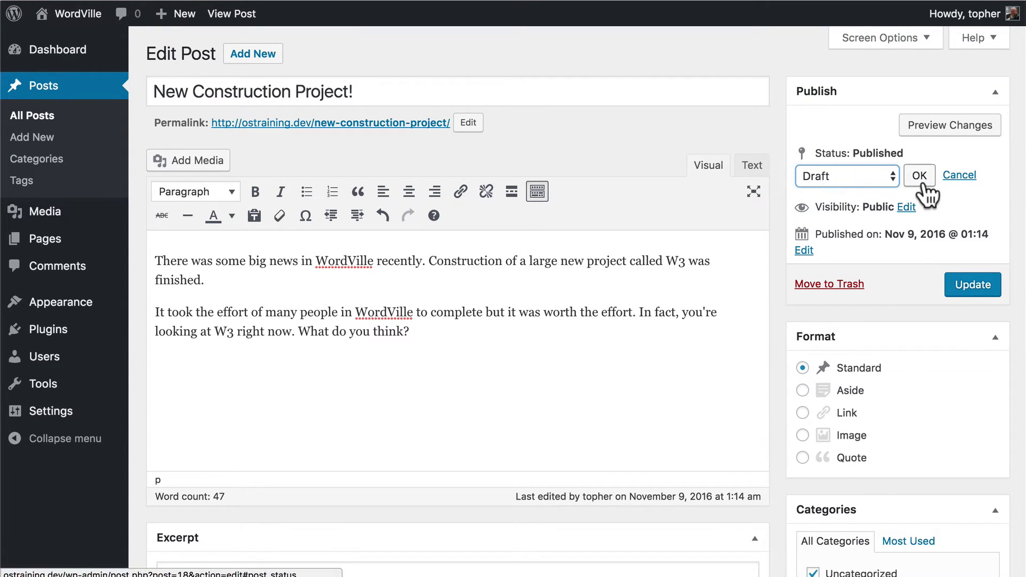
{"action": "left_click", "coordinate": [921, 175]}
{"action": "left_click", "coordinate": [962, 257]}
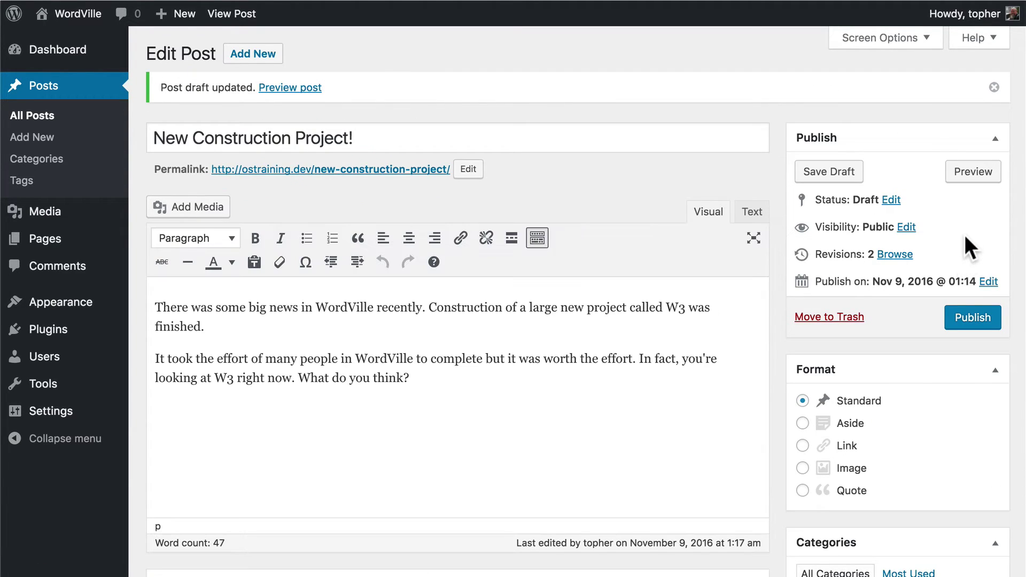
{"action": "left_click", "coordinate": [906, 226]}
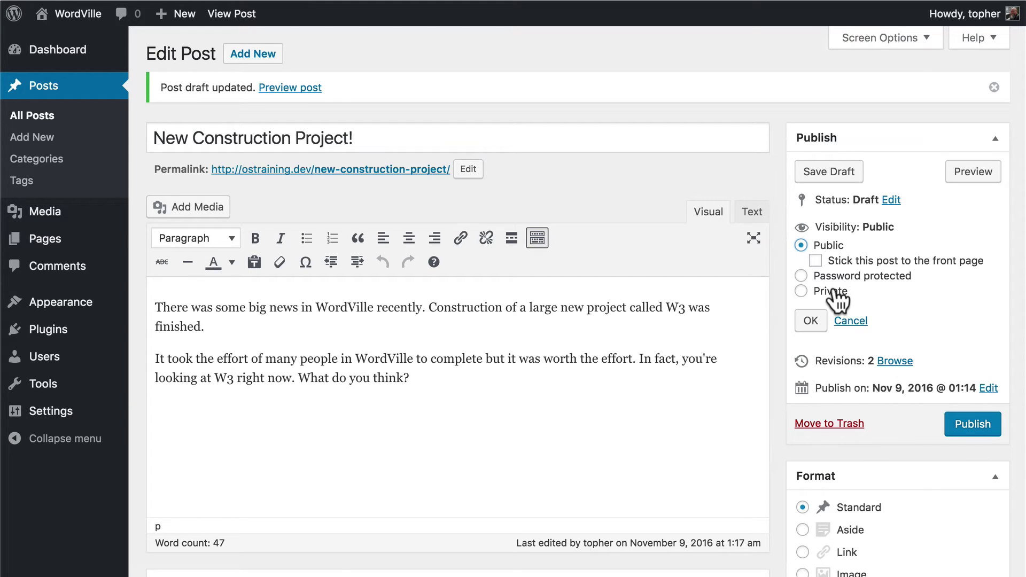
Step: Cancel the Visibility options, leaving the post Public
{"action": "left_click", "coordinate": [851, 321]}
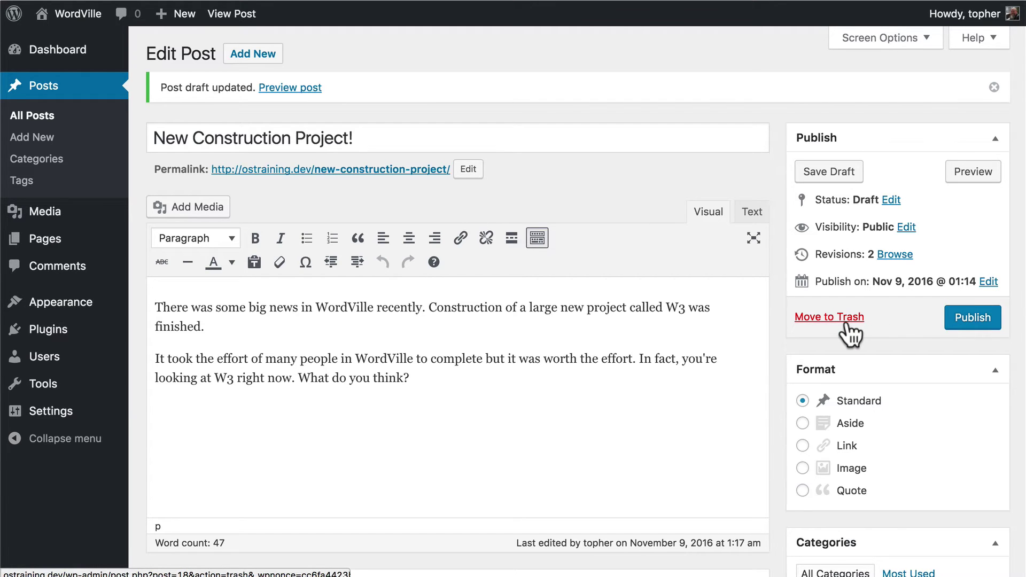
{"action": "scroll", "coordinate": [848, 323], "scroll_direction": "down", "scroll_amount": 3}
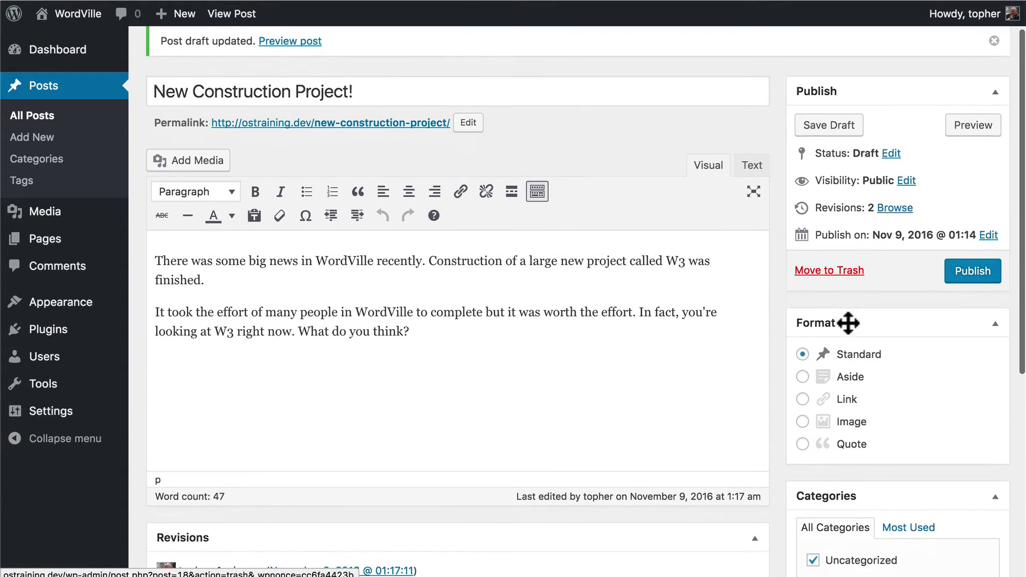
{"action": "scroll", "coordinate": [916, 321], "scroll_direction": "down", "scroll_amount": 2}
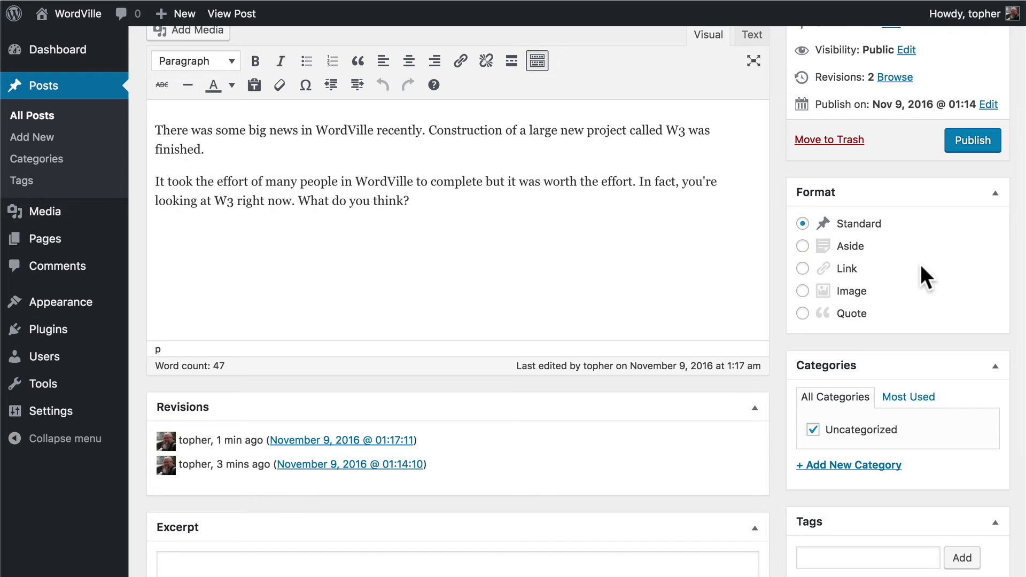
{"action": "left_click", "coordinate": [843, 294]}
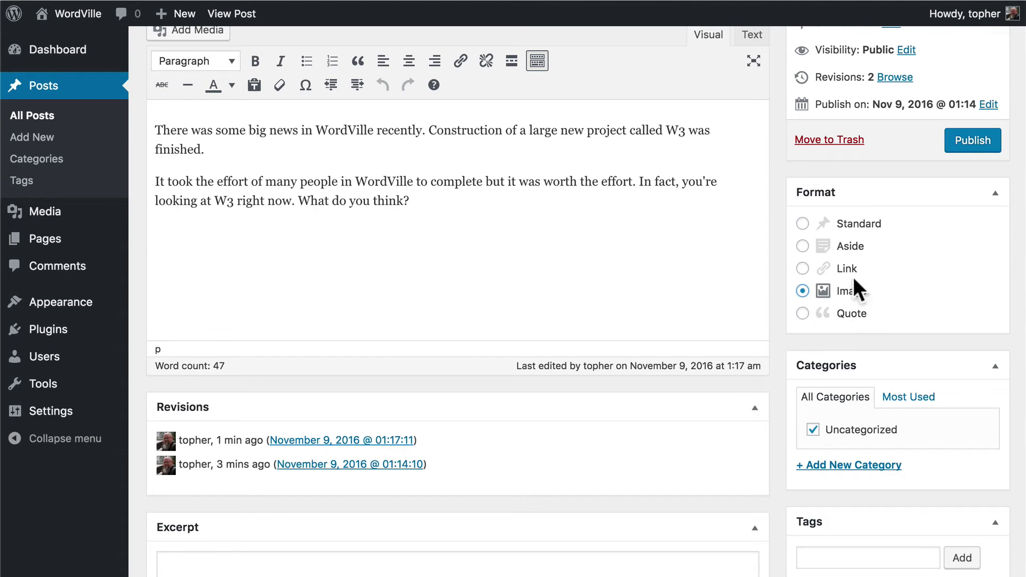
{"action": "left_click", "coordinate": [855, 316]}
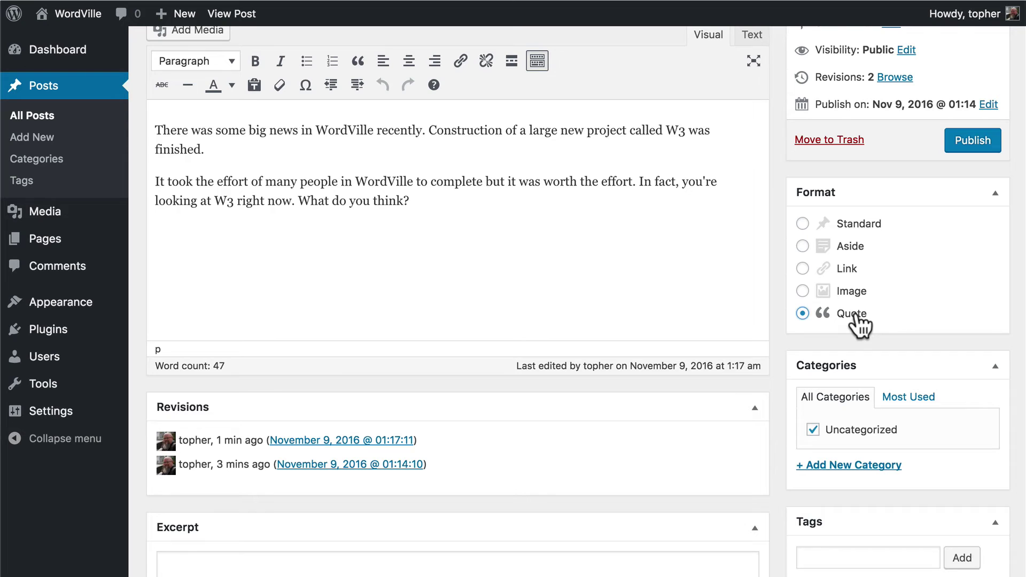
{"action": "left_click", "coordinate": [859, 227]}
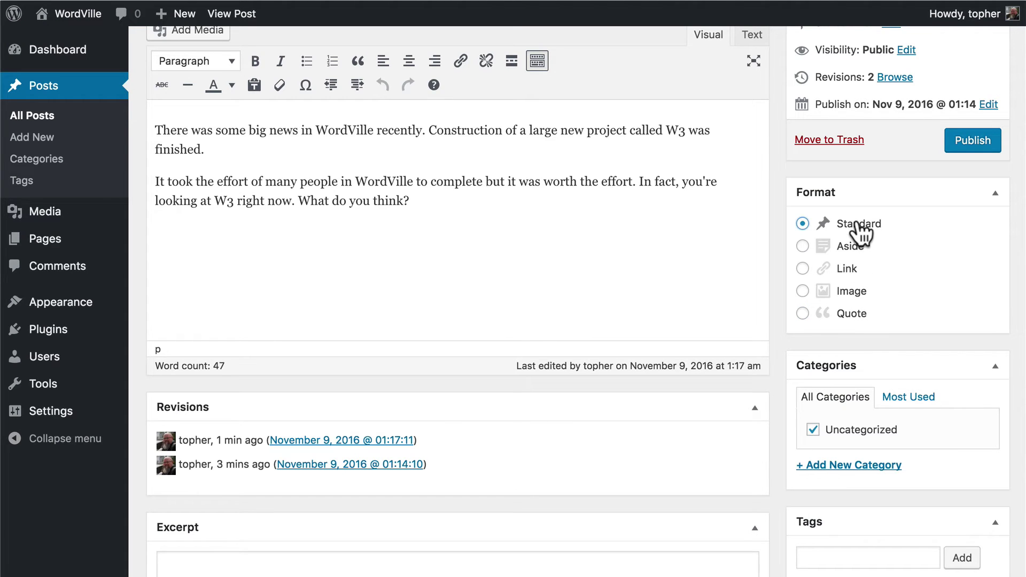
{"action": "scroll", "coordinate": [859, 227], "scroll_direction": "down", "scroll_amount": 4}
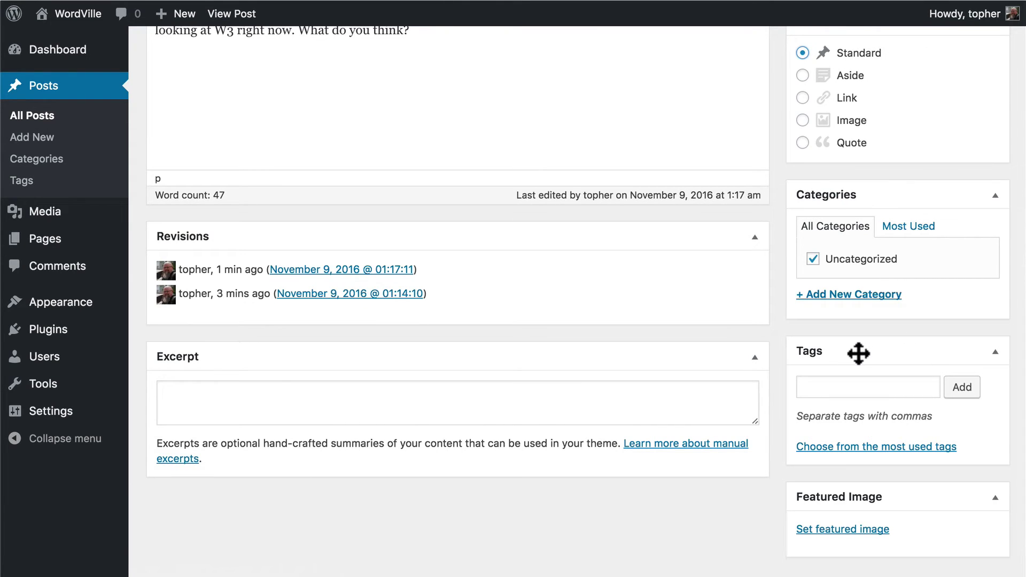
{"action": "scroll", "coordinate": [859, 354], "scroll_direction": "down", "scroll_amount": 2}
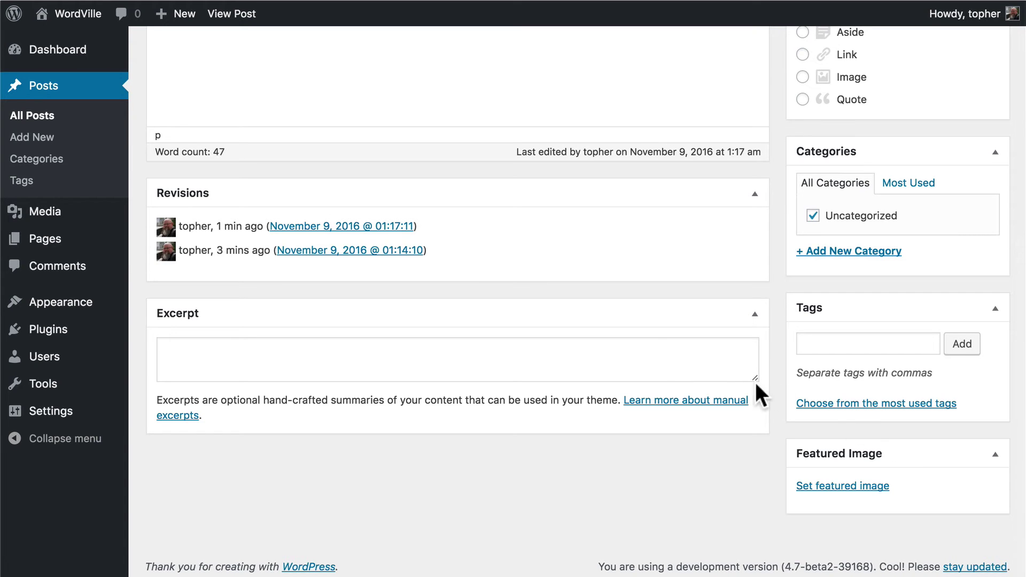
{"action": "scroll", "coordinate": [553, 232], "scroll_direction": "up", "scroll_amount": 2}
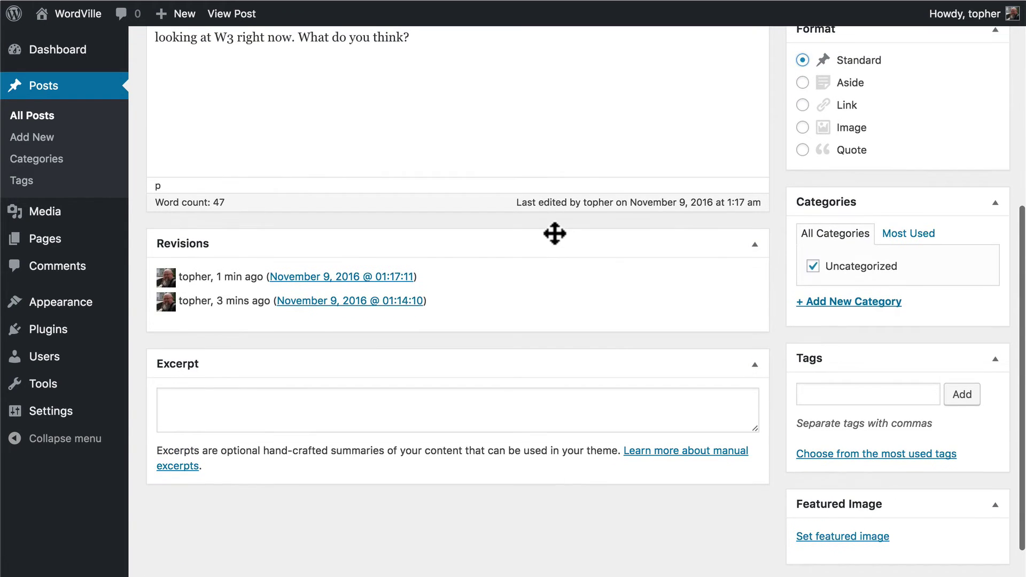
{"action": "scroll", "coordinate": [577, 265], "scroll_direction": "up", "scroll_amount": 13}
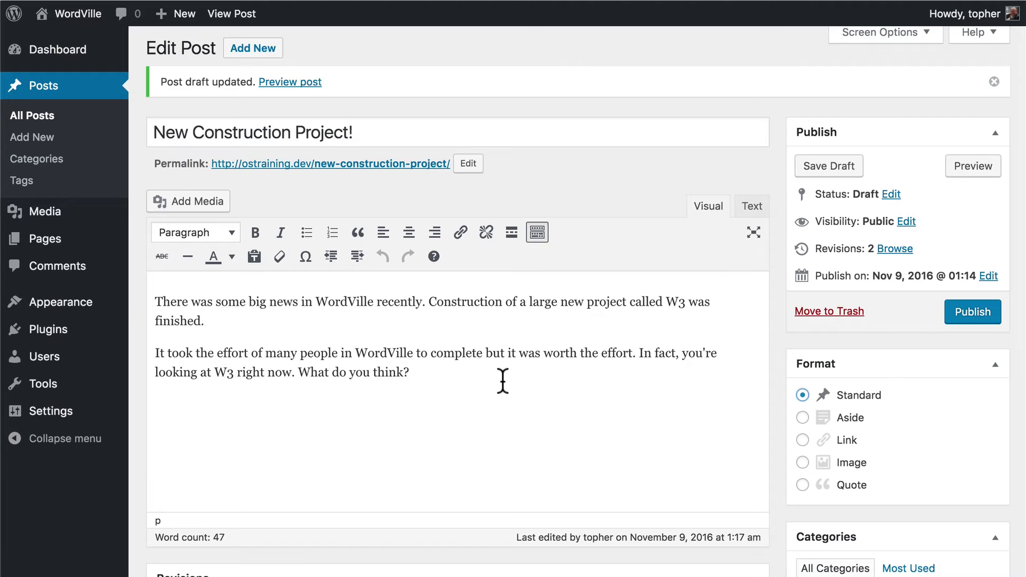
{"action": "scroll", "coordinate": [502, 382], "scroll_direction": "down", "scroll_amount": 5}
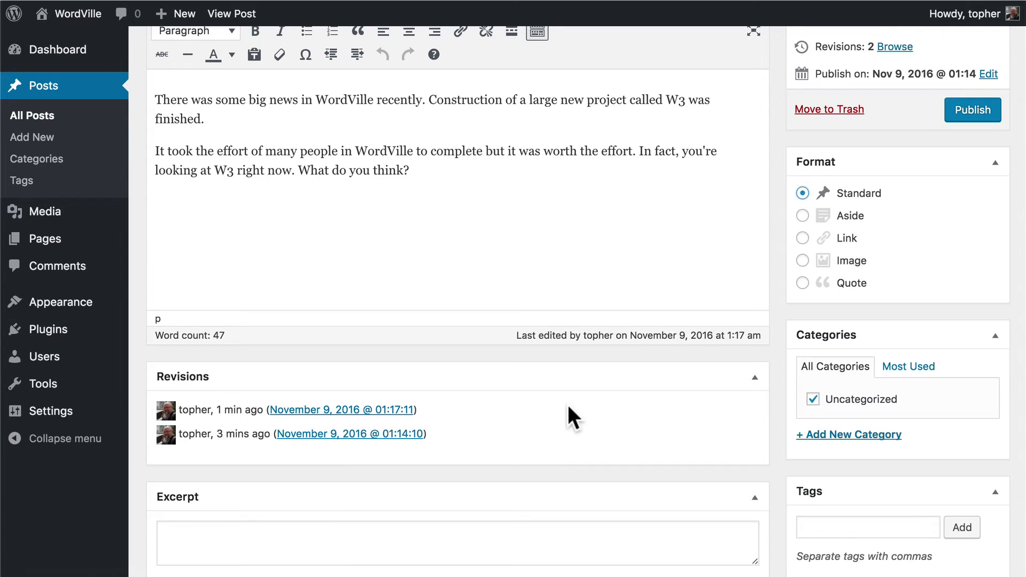
Step: Publish 'New Construction Project!' again from the Publish box
{"action": "left_click", "coordinate": [962, 111]}
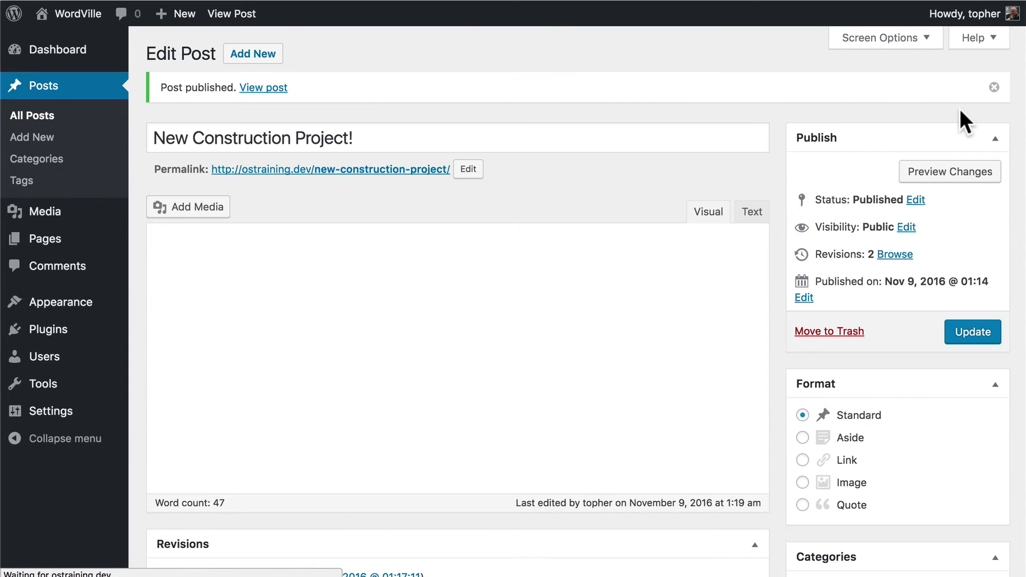
Step: Add a final paragraph 'Please write in!' to the post and update it
{"action": "scroll", "coordinate": [801, 287], "scroll_direction": "down", "scroll_amount": 5}
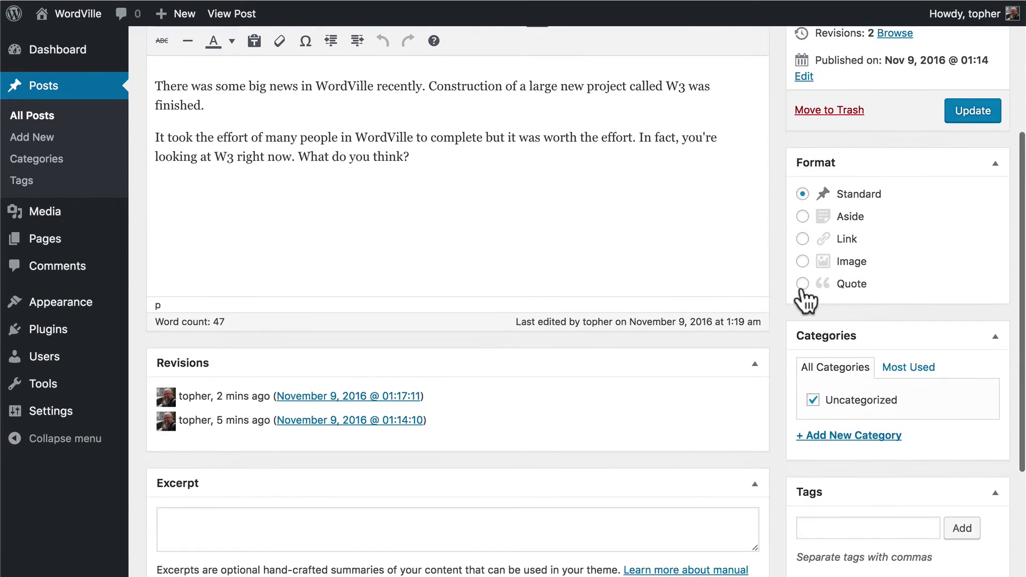
{"action": "key", "text": "Return"}
{"action": "type", "text": "Please write "}
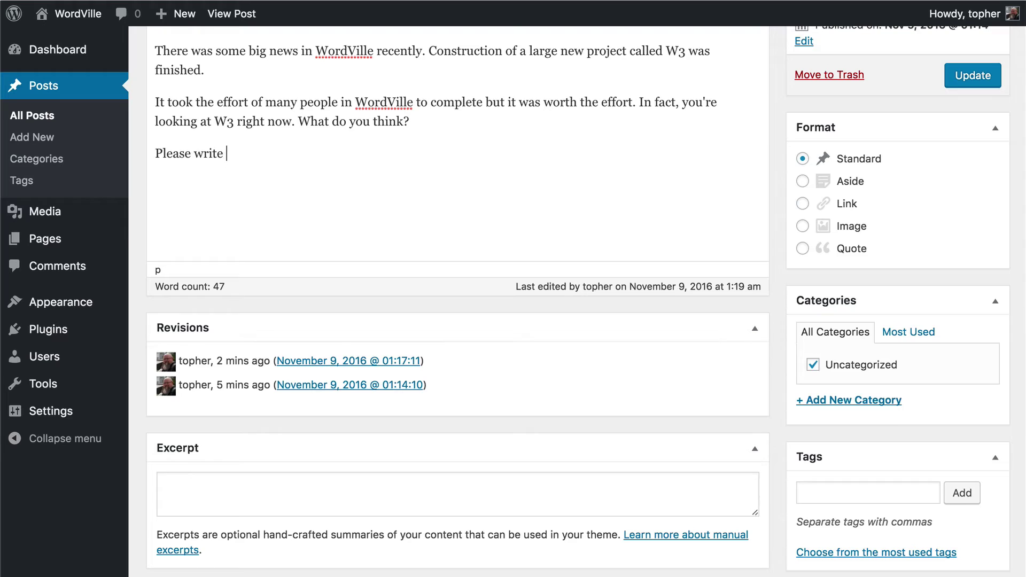
{"action": "type", "text": "in!"}
{"action": "left_click", "coordinate": [972, 66]}
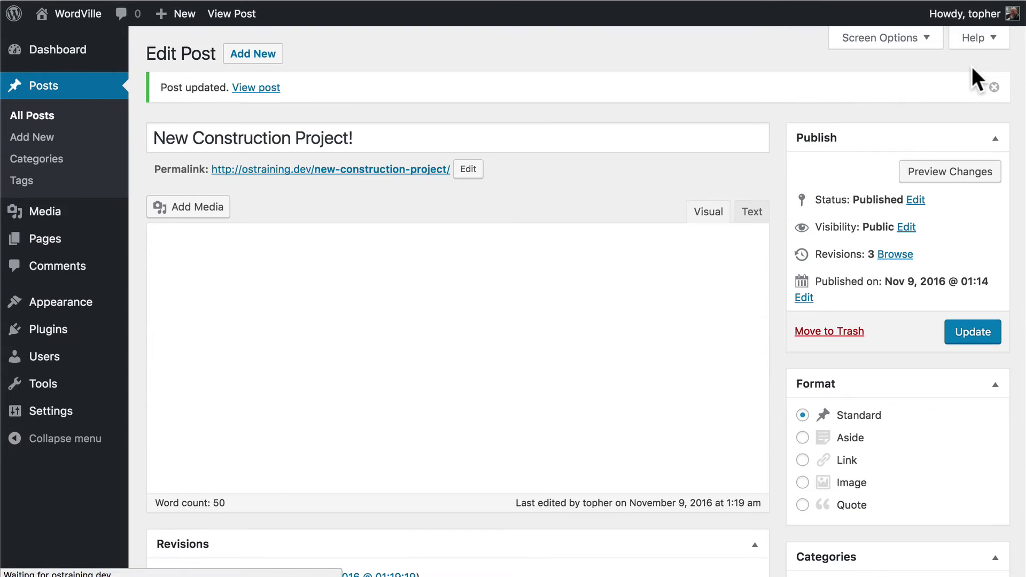
{"action": "scroll", "coordinate": [972, 66], "scroll_direction": "down", "scroll_amount": 5}
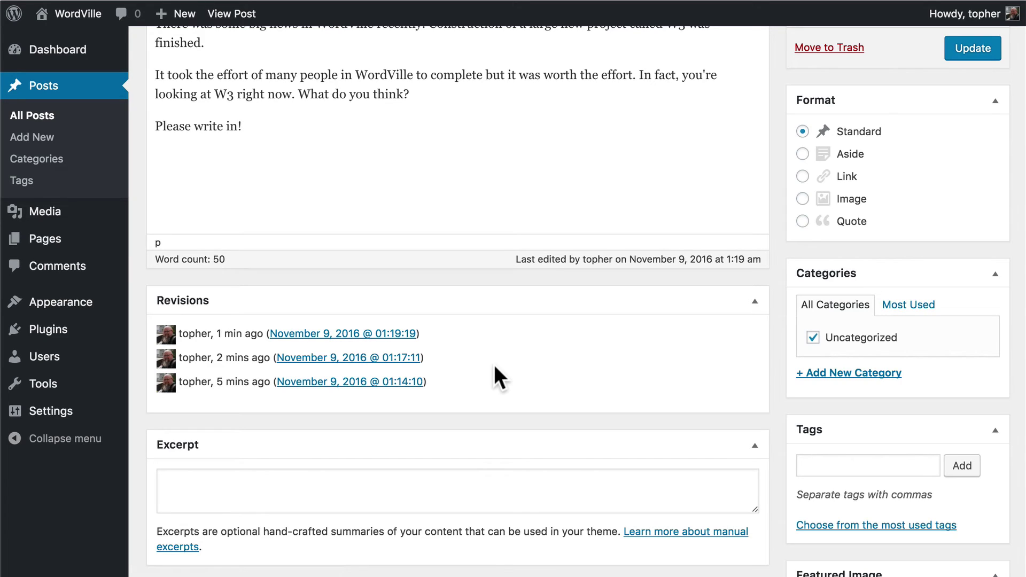
{"action": "scroll", "coordinate": [494, 369], "scroll_direction": "down", "scroll_amount": 5}
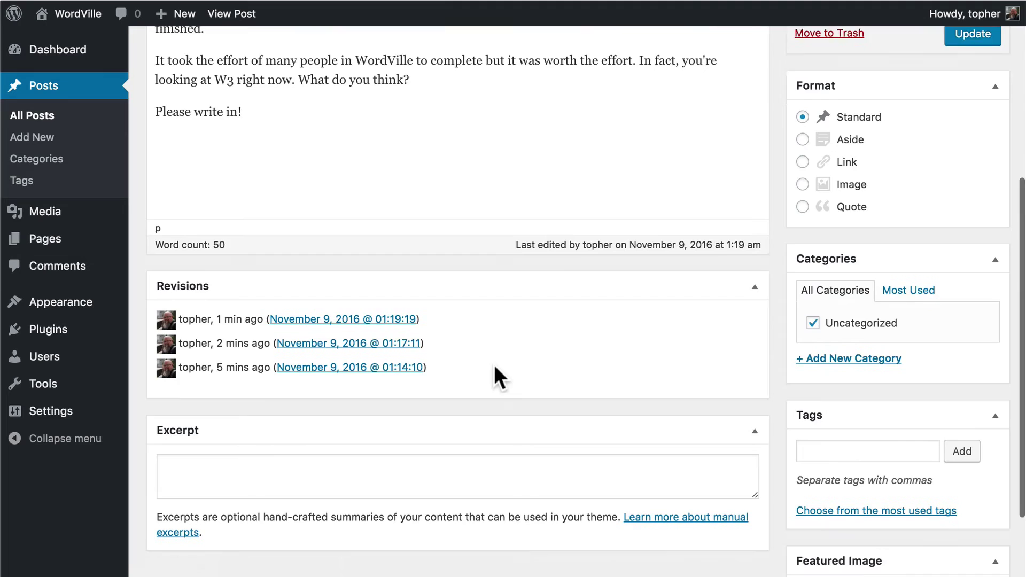
{"action": "left_click", "coordinate": [455, 371]}
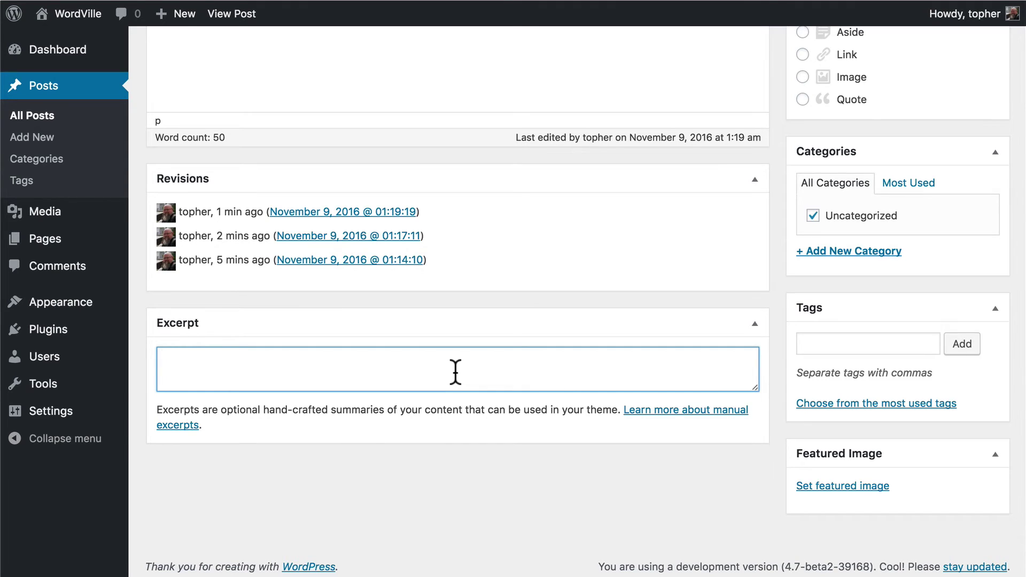
{"action": "scroll", "coordinate": [455, 372], "scroll_direction": "up", "scroll_amount": 9}
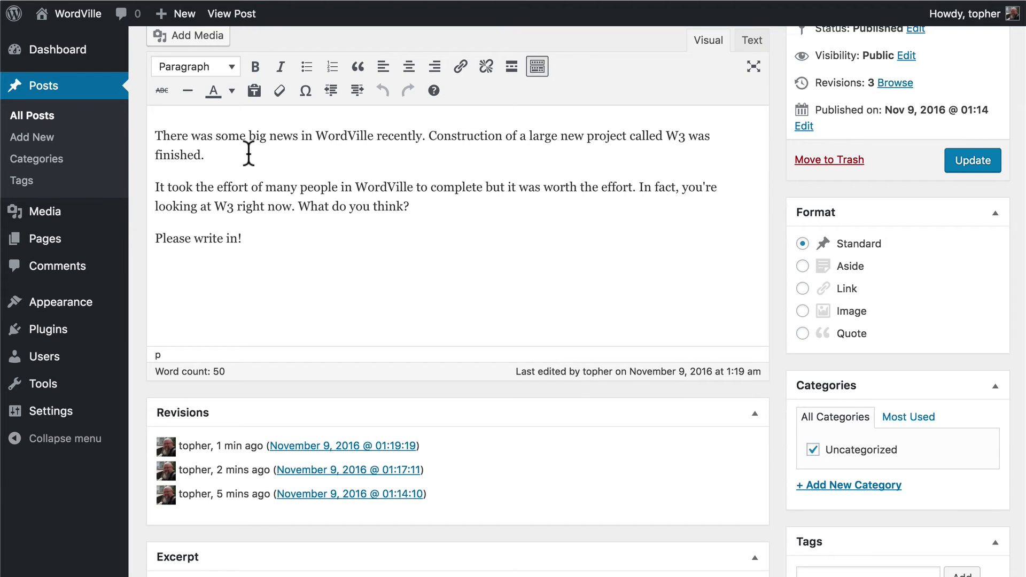
{"action": "scroll", "coordinate": [348, 213], "scroll_direction": "down", "scroll_amount": 9}
{"action": "left_click", "coordinate": [318, 374]}
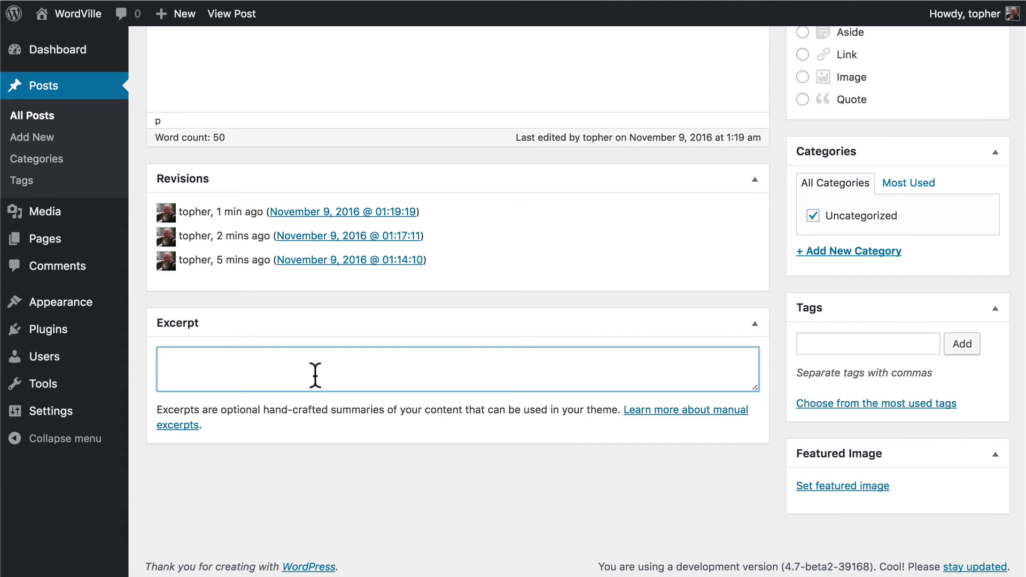
{"action": "scroll", "coordinate": [315, 376], "scroll_direction": "up", "scroll_amount": 10}
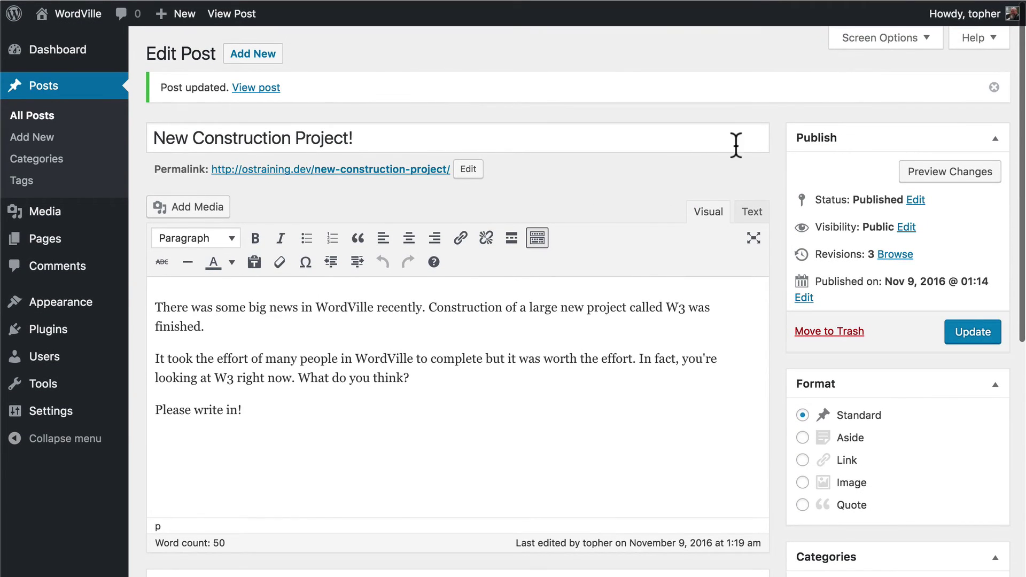
Step: Enable the Send Trackbacks, Custom Fields, Discussion, Comments, Slug and Author boxes, then collapse Screen Options
{"action": "left_click", "coordinate": [861, 45]}
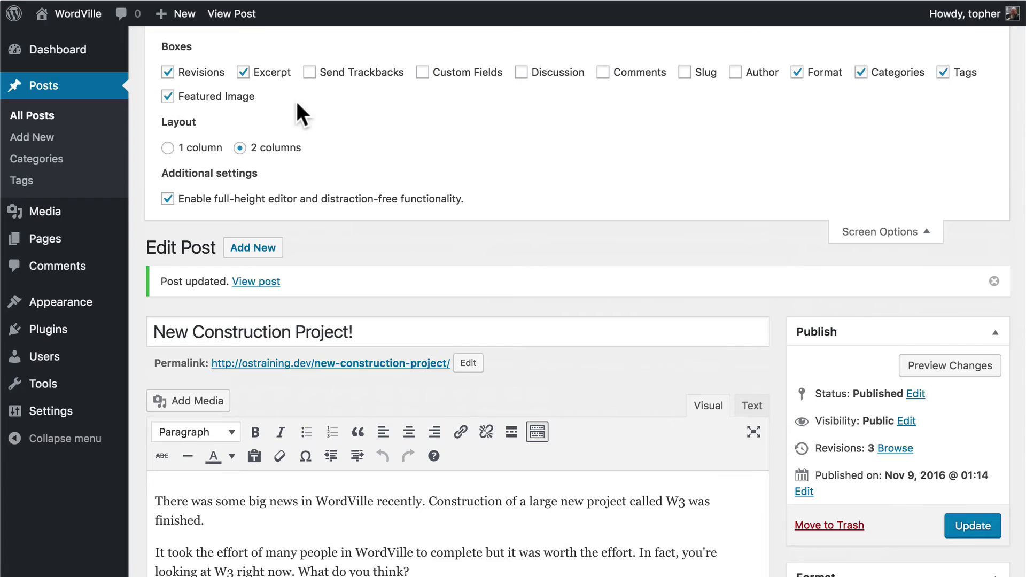
{"action": "left_click", "coordinate": [365, 79]}
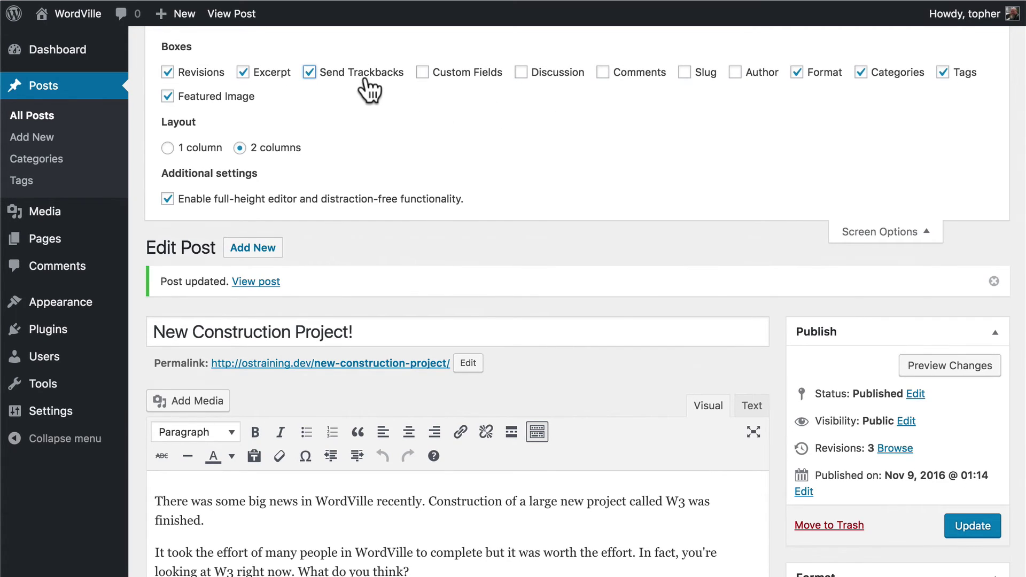
{"action": "left_click", "coordinate": [460, 82]}
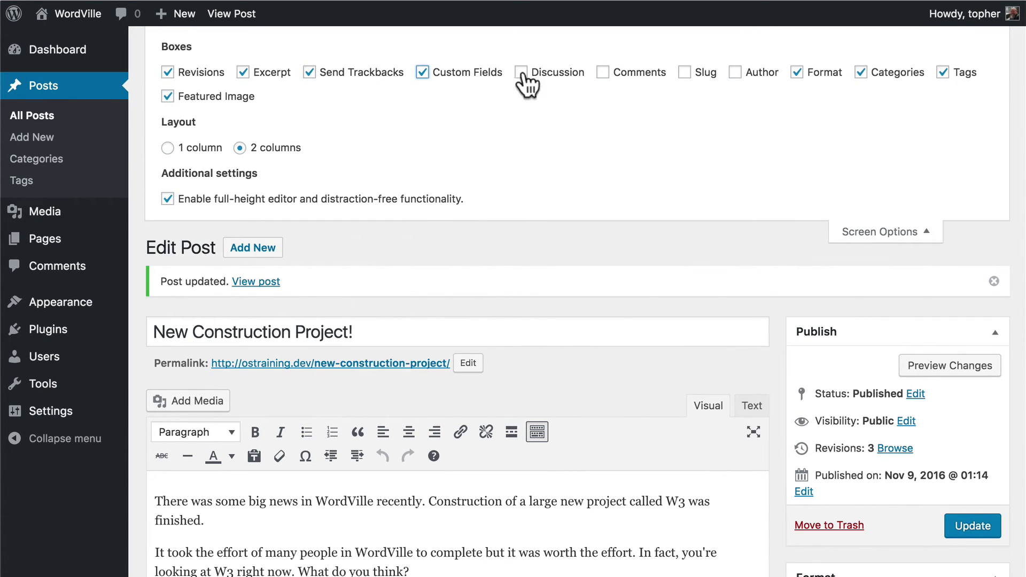
{"action": "left_click", "coordinate": [555, 72]}
{"action": "left_click", "coordinate": [622, 71]}
{"action": "left_click", "coordinate": [698, 71]}
{"action": "left_click", "coordinate": [739, 79]}
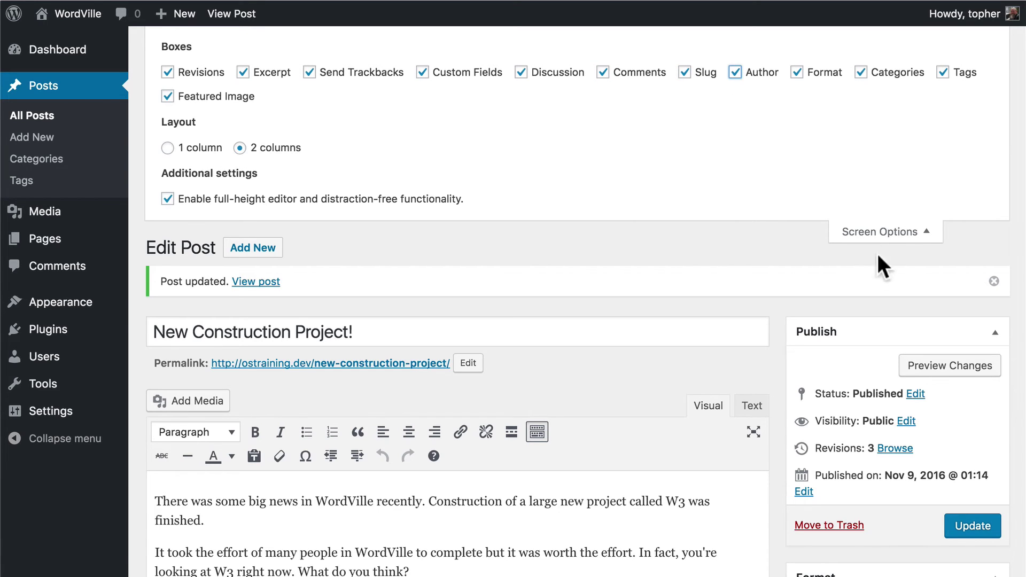
{"action": "left_click", "coordinate": [890, 232]}
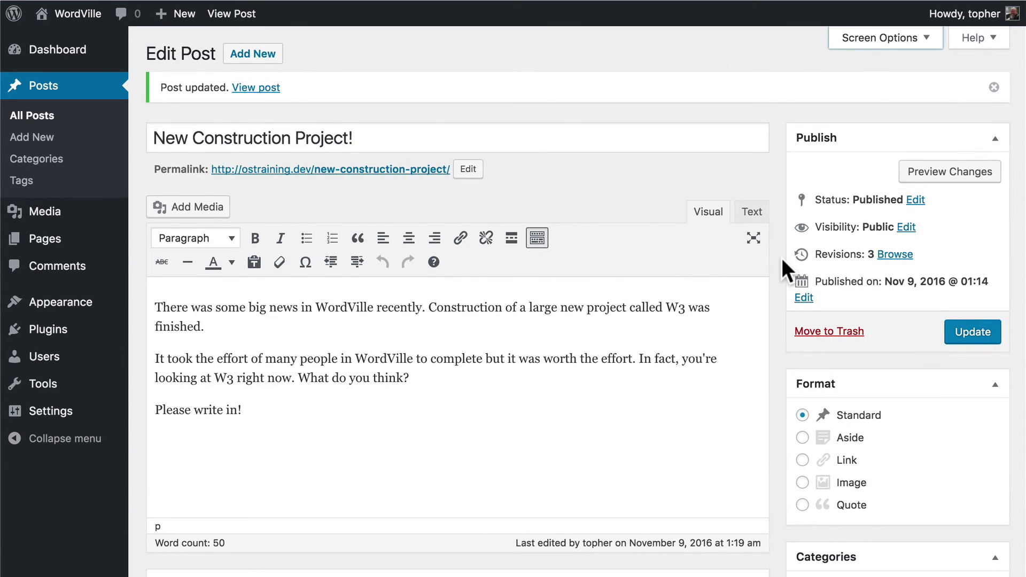
Step: Scroll through the new boxes, trying the Send trackbacks to field on the way to Custom Fields
{"action": "scroll", "coordinate": [781, 258], "scroll_direction": "down", "scroll_amount": 5}
{"action": "scroll", "coordinate": [782, 258], "scroll_direction": "down", "scroll_amount": 8}
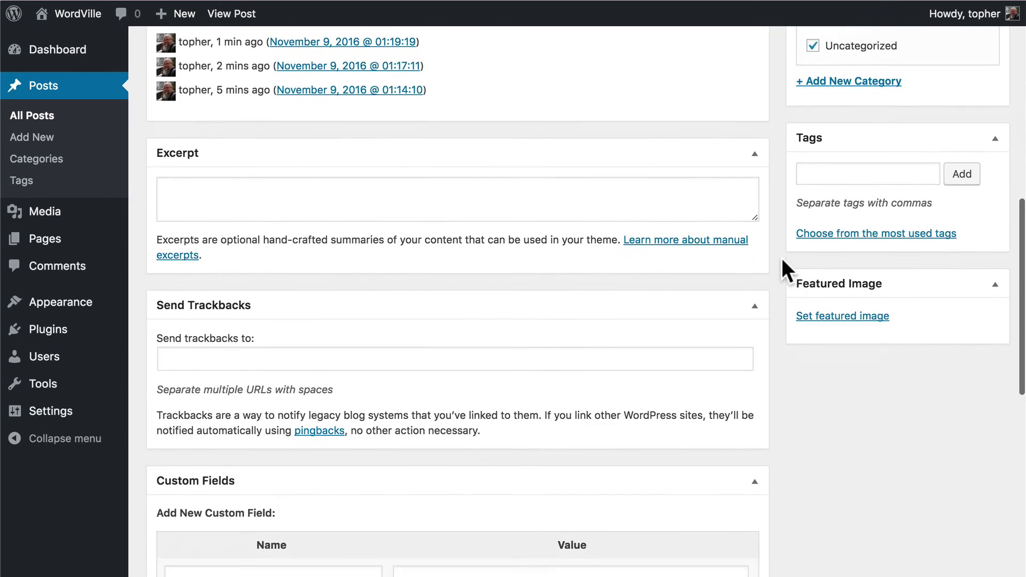
{"action": "scroll", "coordinate": [782, 257], "scroll_direction": "down", "scroll_amount": 3}
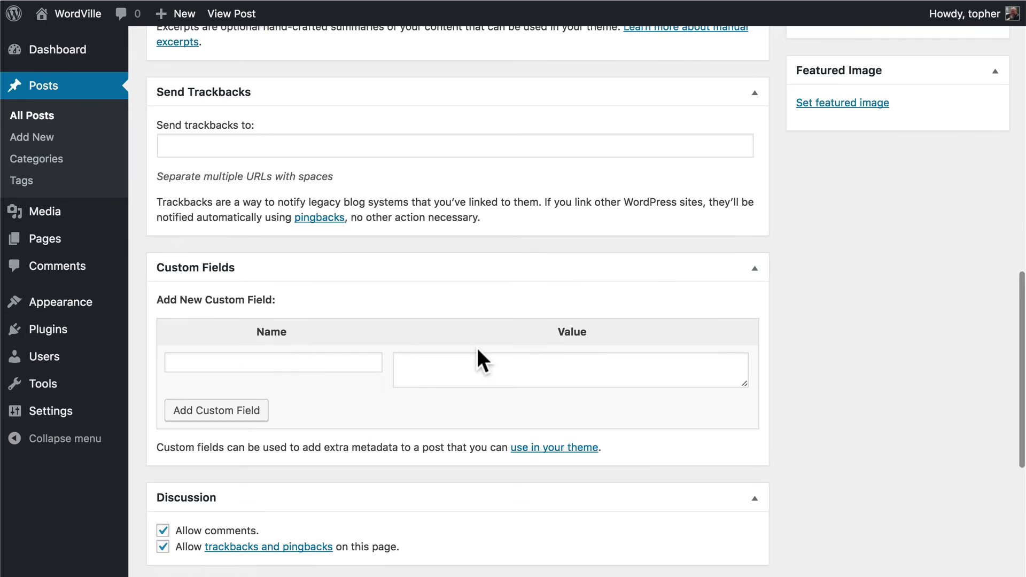
{"action": "left_click", "coordinate": [367, 145]}
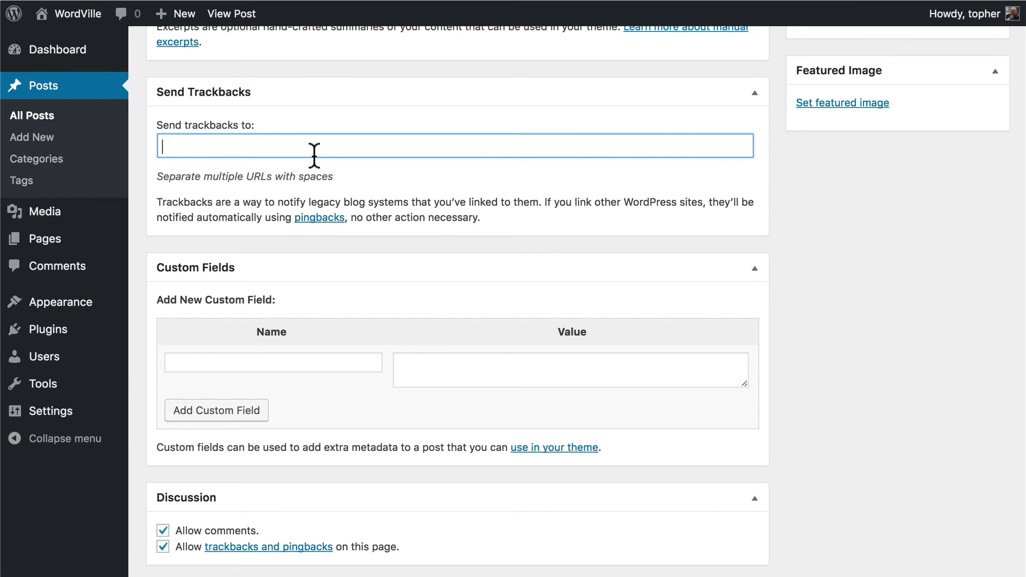
{"action": "scroll", "coordinate": [316, 161], "scroll_direction": "down", "scroll_amount": 8}
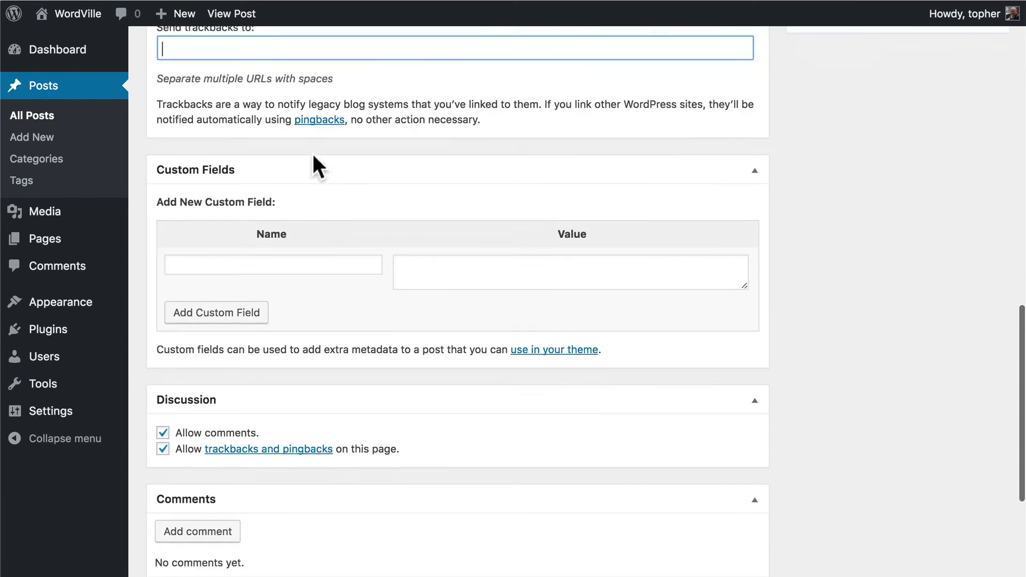
{"action": "scroll", "coordinate": [360, 142], "scroll_direction": "up", "scroll_amount": 2}
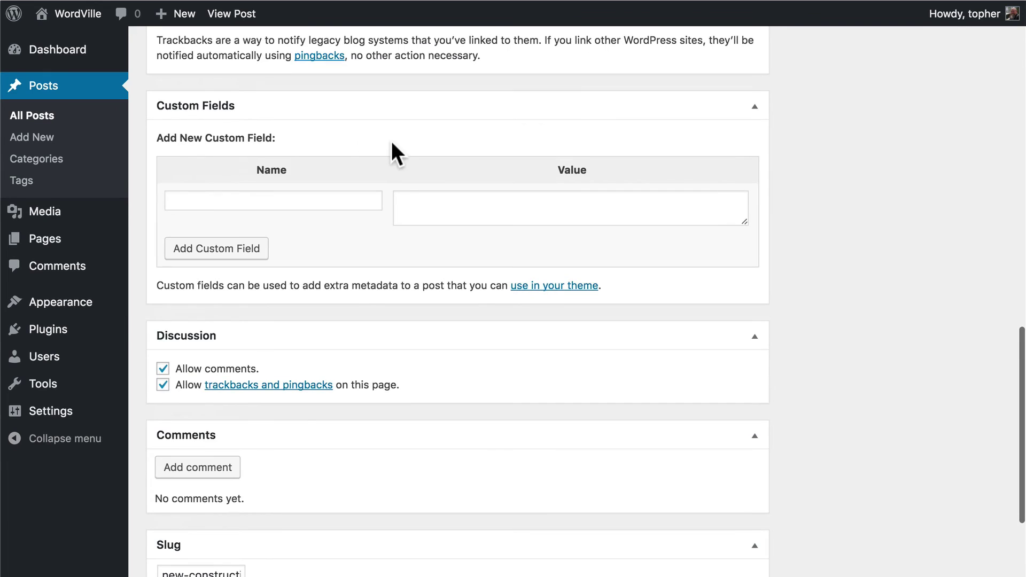
Step: Add a custom field Title with value 'Gone With The Wind', then delete it
{"action": "left_click", "coordinate": [306, 199]}
{"action": "type", "text": "Title"}
{"action": "key", "text": "Tab"}
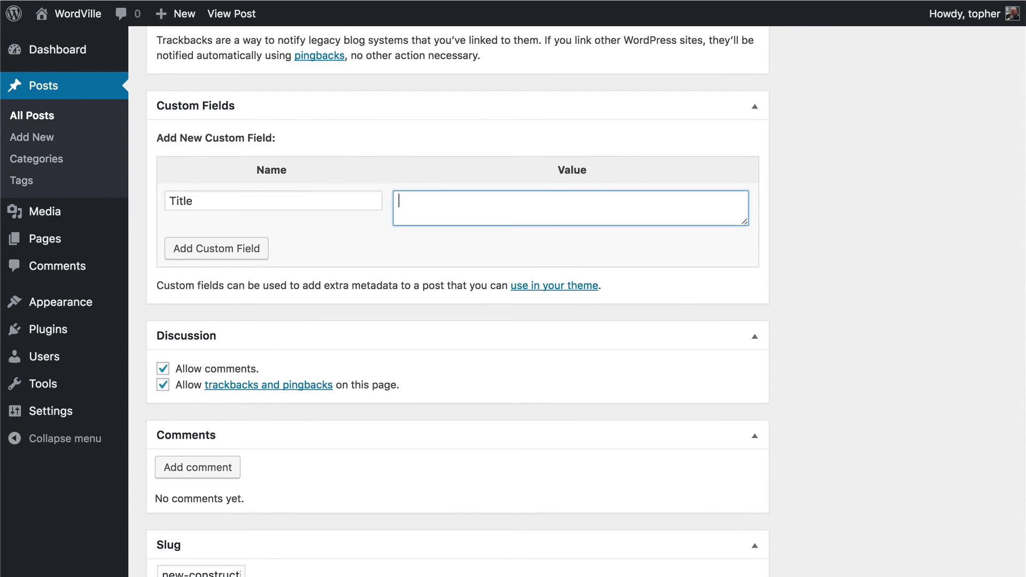
{"action": "type", "text": "Gone With The Wind"}
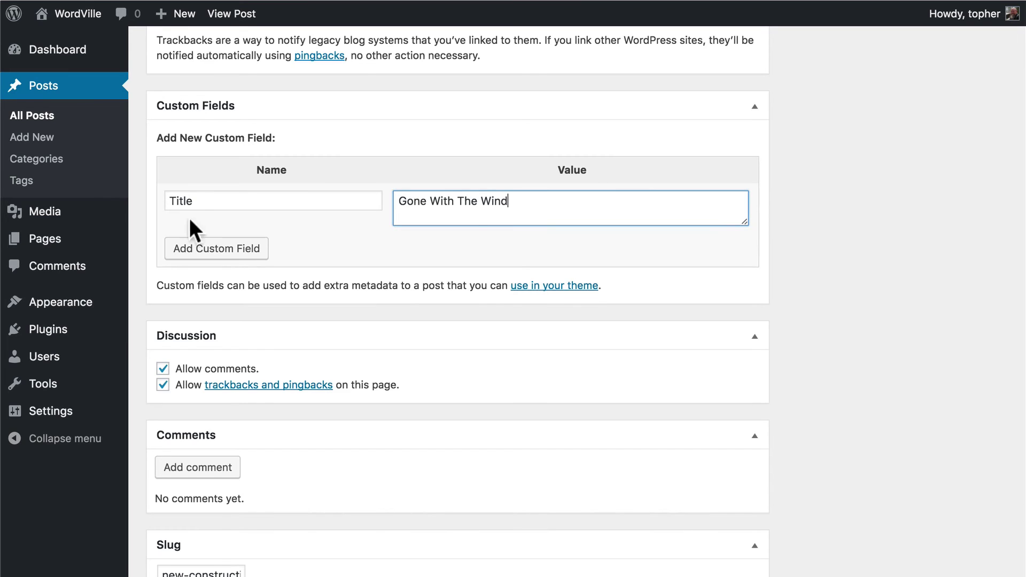
{"action": "left_click", "coordinate": [187, 249]}
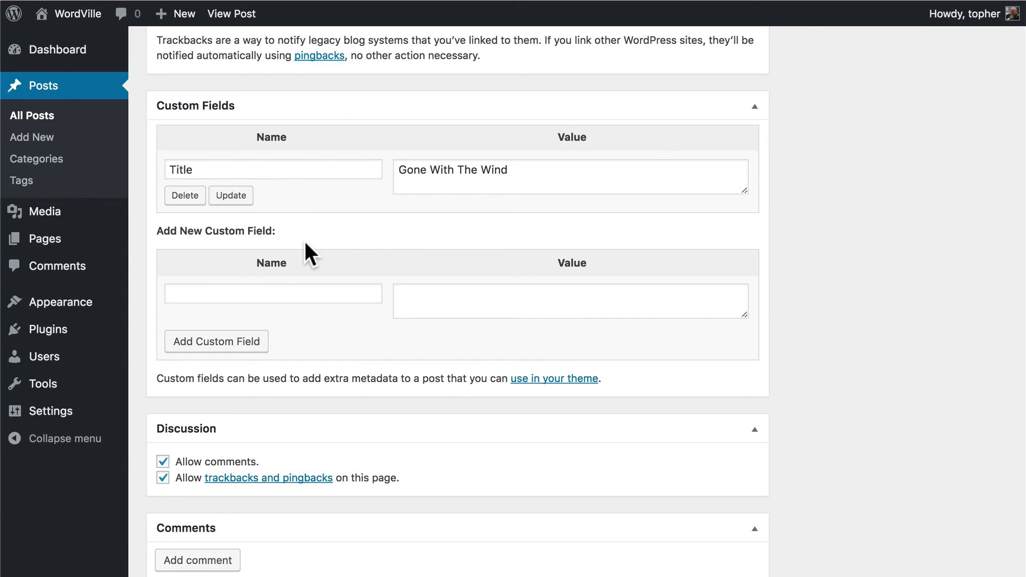
{"action": "left_click", "coordinate": [177, 197]}
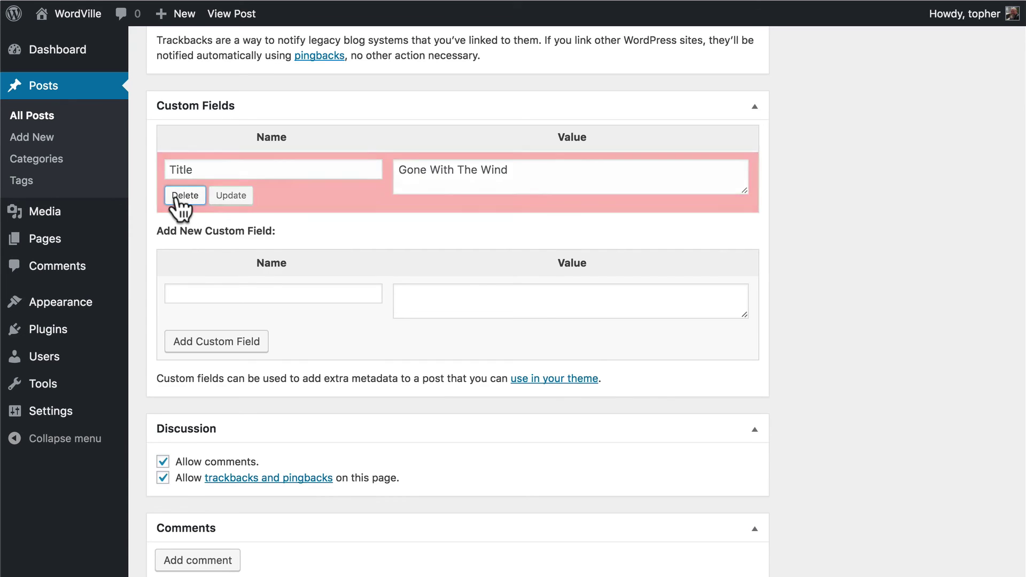
{"action": "scroll", "coordinate": [178, 199], "scroll_direction": "down", "scroll_amount": 5}
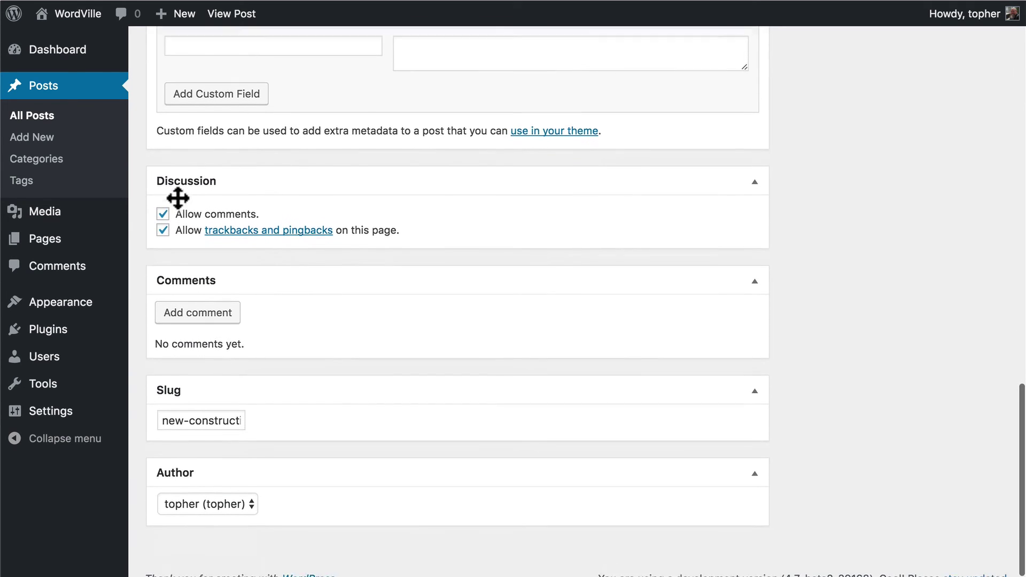
{"action": "scroll", "coordinate": [178, 199], "scroll_direction": "down", "scroll_amount": 1}
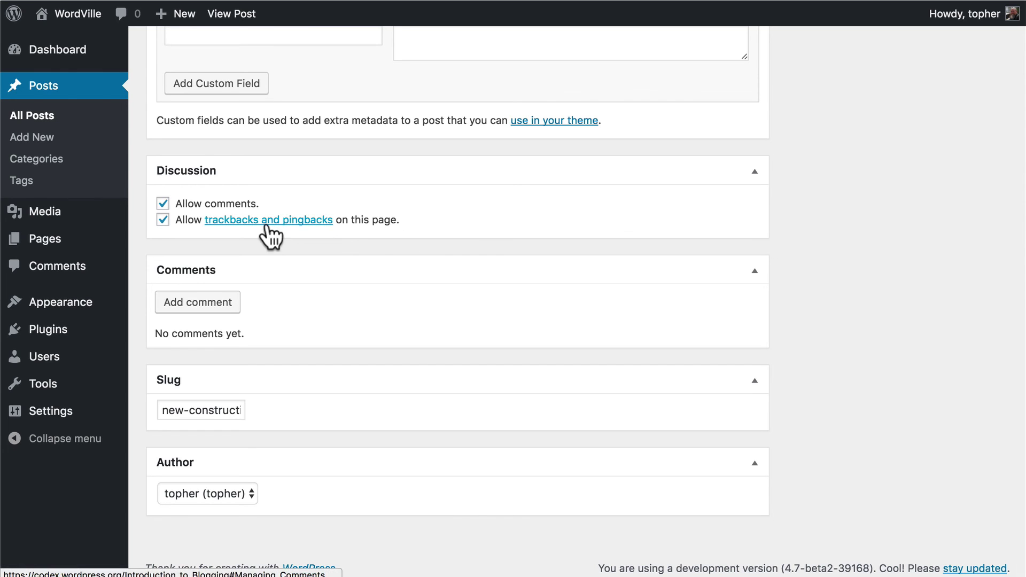
{"action": "scroll", "coordinate": [320, 310], "scroll_direction": "down", "scroll_amount": 1}
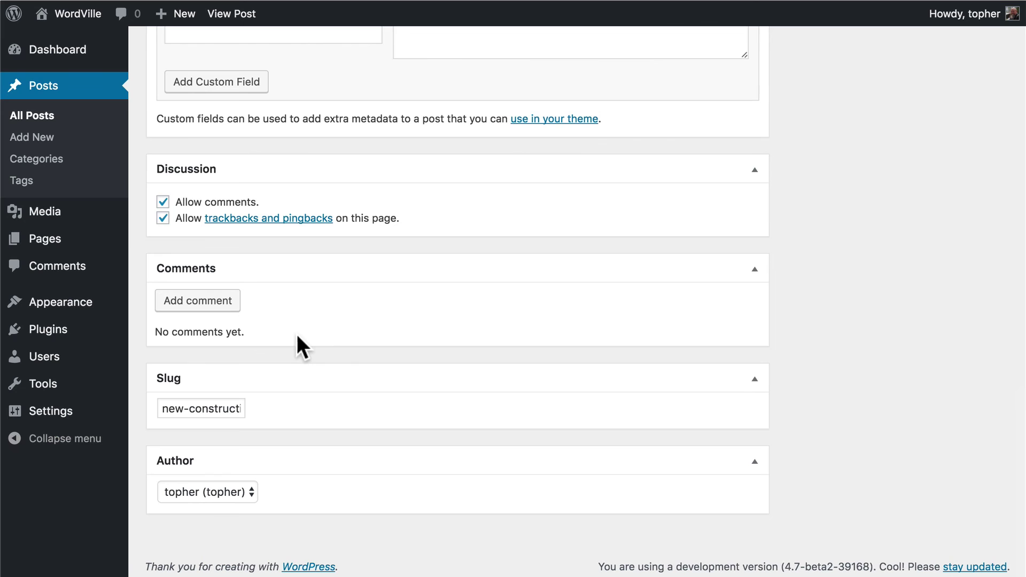
Step: Post 'The new project looks great!' as a new comment from the post's Comments box
{"action": "left_click", "coordinate": [203, 301]}
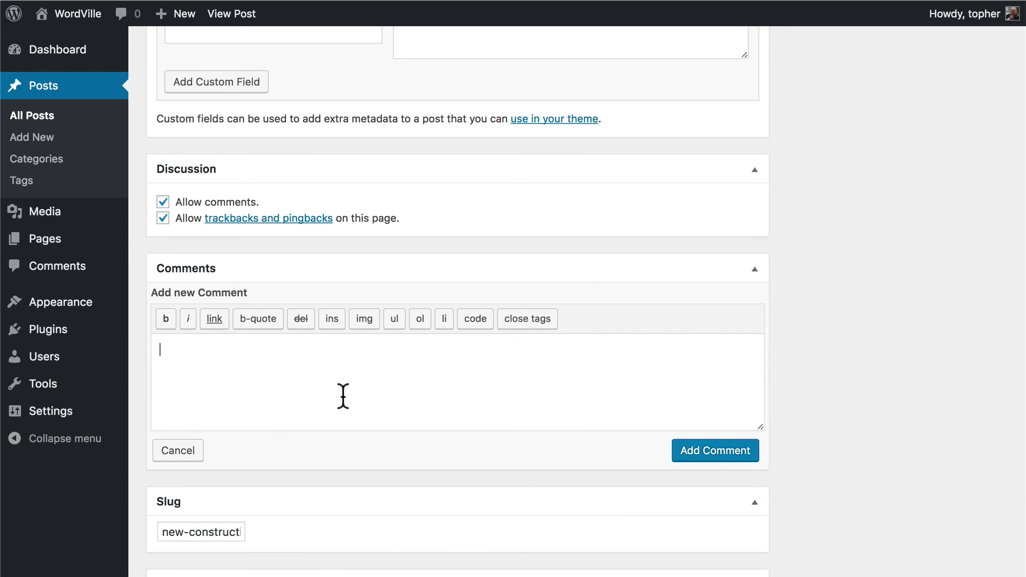
{"action": "type", "text": "The new project lo"}
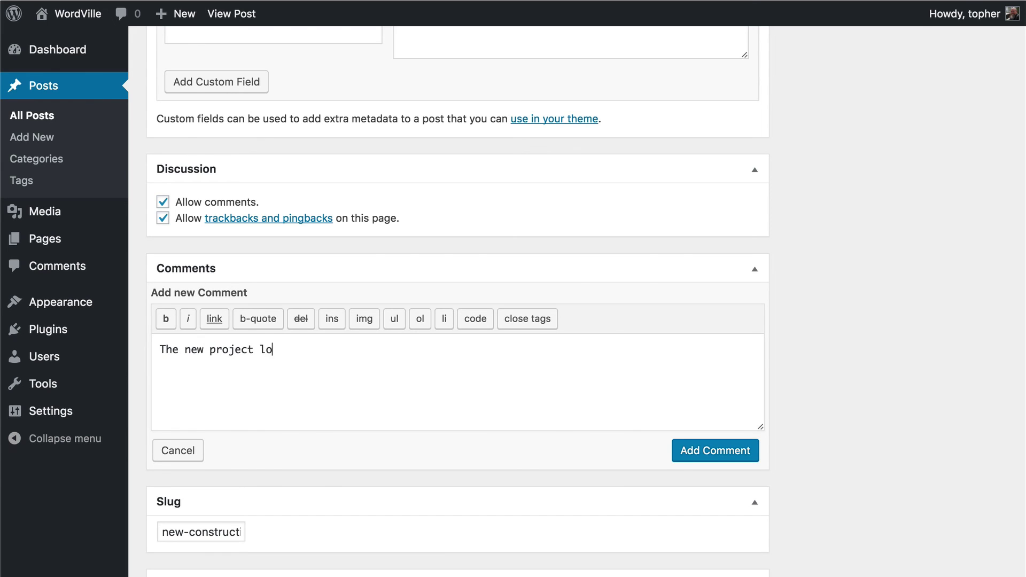
{"action": "type", "text": "oks great!"}
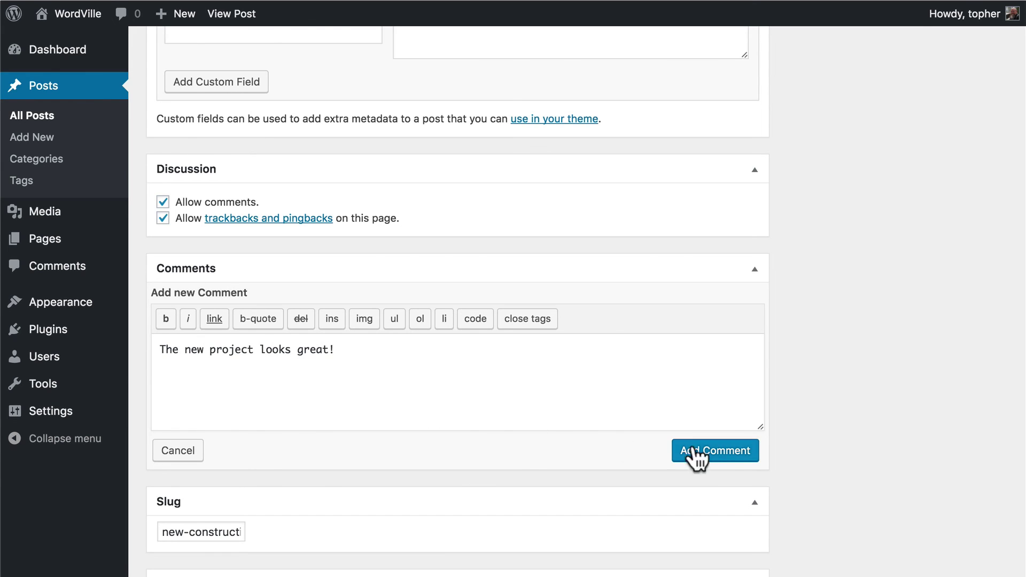
{"action": "left_click", "coordinate": [722, 455]}
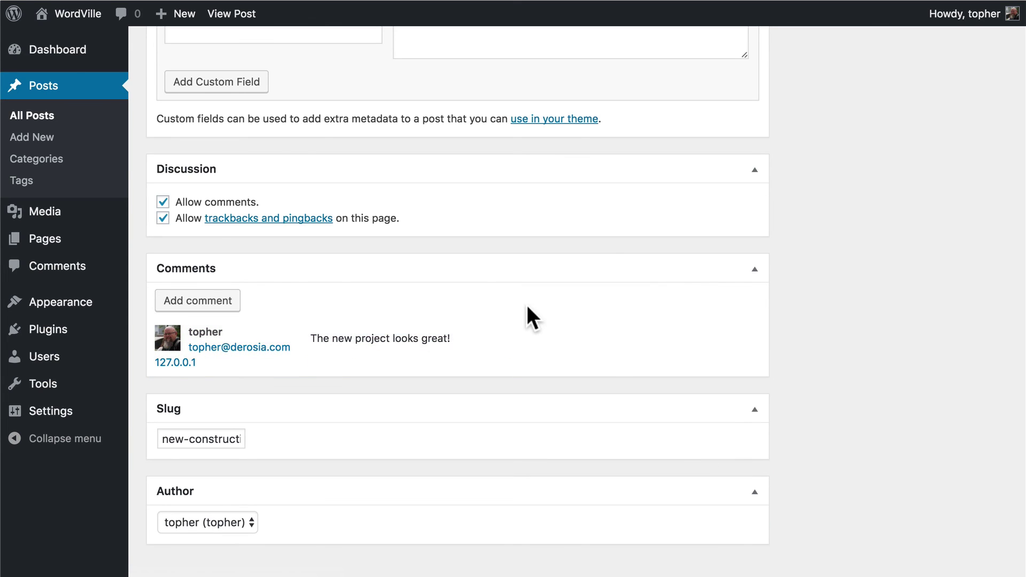
{"action": "mouse_move", "coordinate": [201, 325]}
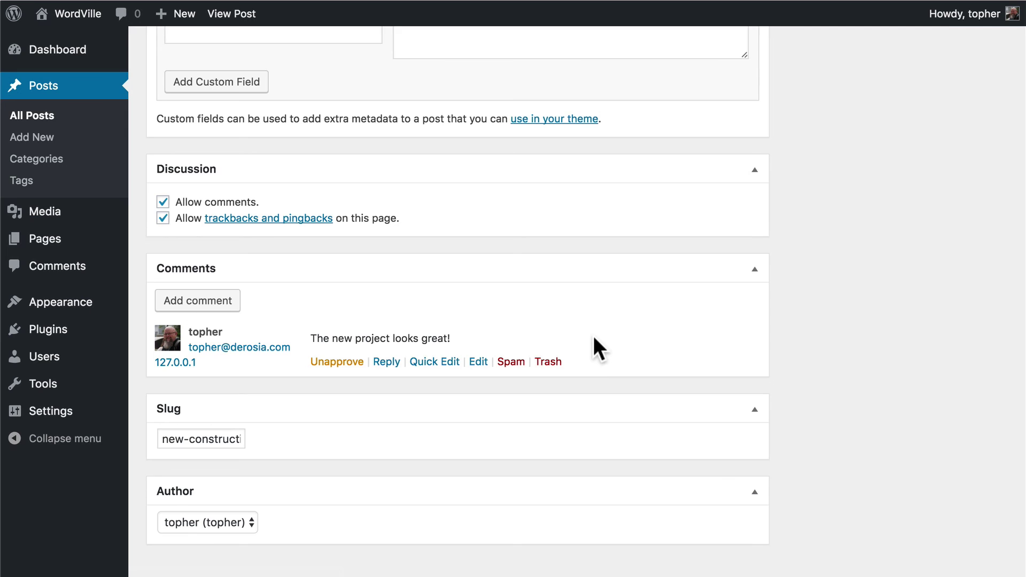
{"action": "scroll", "coordinate": [594, 336], "scroll_direction": "down", "scroll_amount": 1}
{"action": "left_click", "coordinate": [211, 409]}
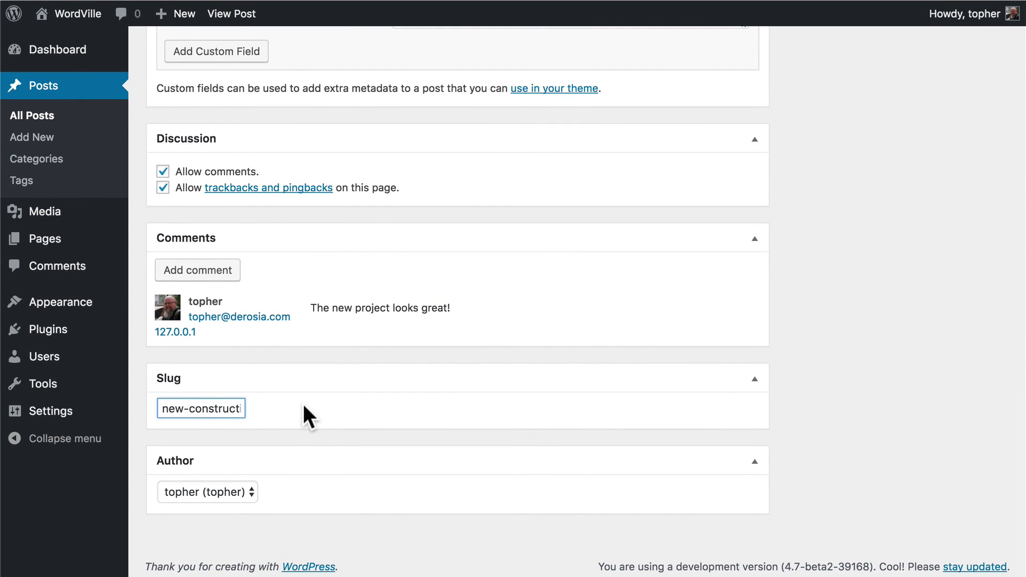
{"action": "scroll", "coordinate": [303, 404], "scroll_direction": "up", "scroll_amount": 15}
{"action": "scroll", "coordinate": [303, 407], "scroll_direction": "up", "scroll_amount": 3}
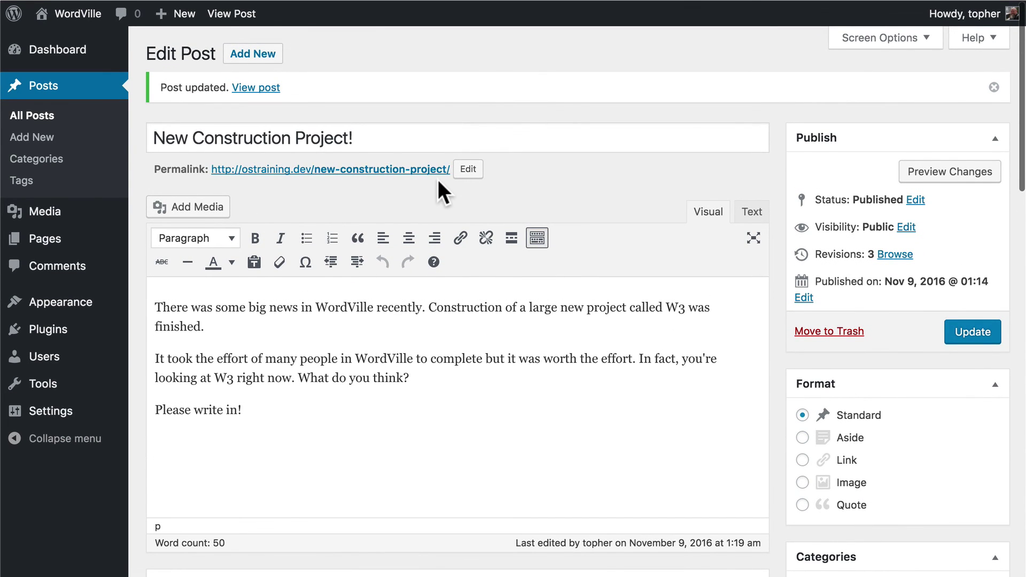
{"action": "scroll", "coordinate": [438, 180], "scroll_direction": "down", "scroll_amount": 12}
{"action": "scroll", "coordinate": [437, 191], "scroll_direction": "down", "scroll_amount": 5}
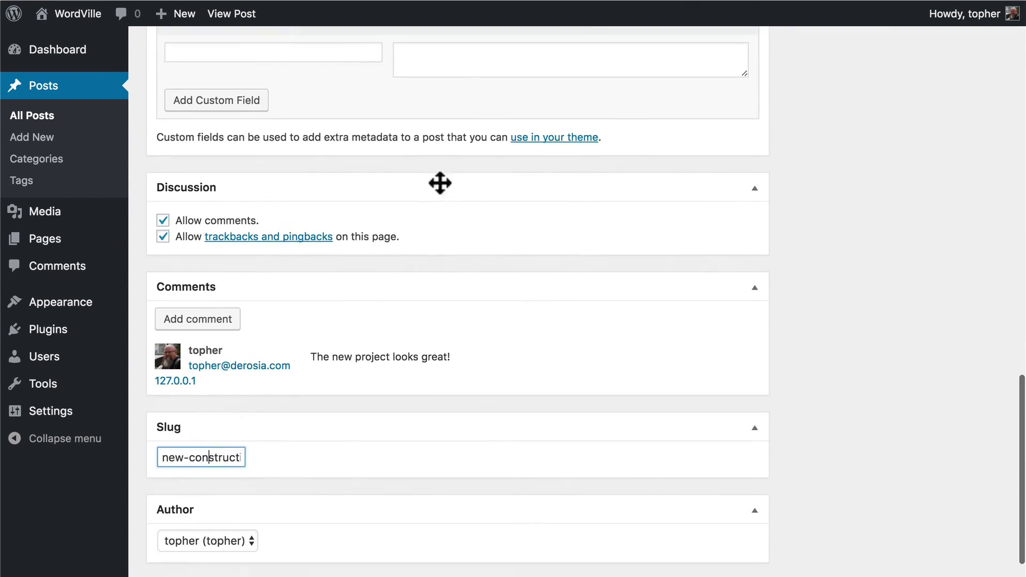
{"action": "left_click", "coordinate": [221, 458]}
{"action": "scroll", "coordinate": [278, 461], "scroll_direction": "down", "scroll_amount": 1}
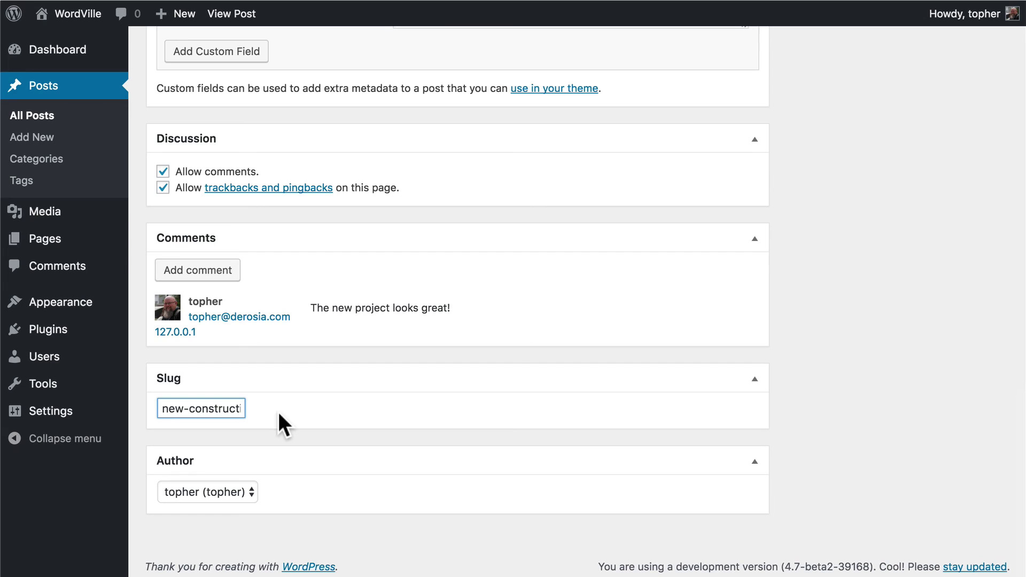
{"action": "left_click", "coordinate": [250, 487]}
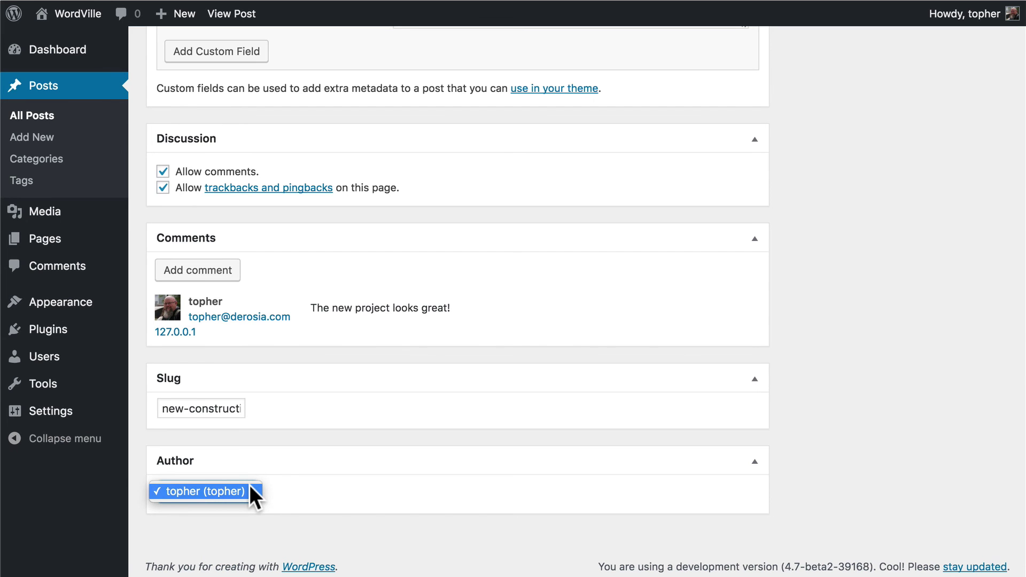
{"action": "left_click", "coordinate": [250, 487]}
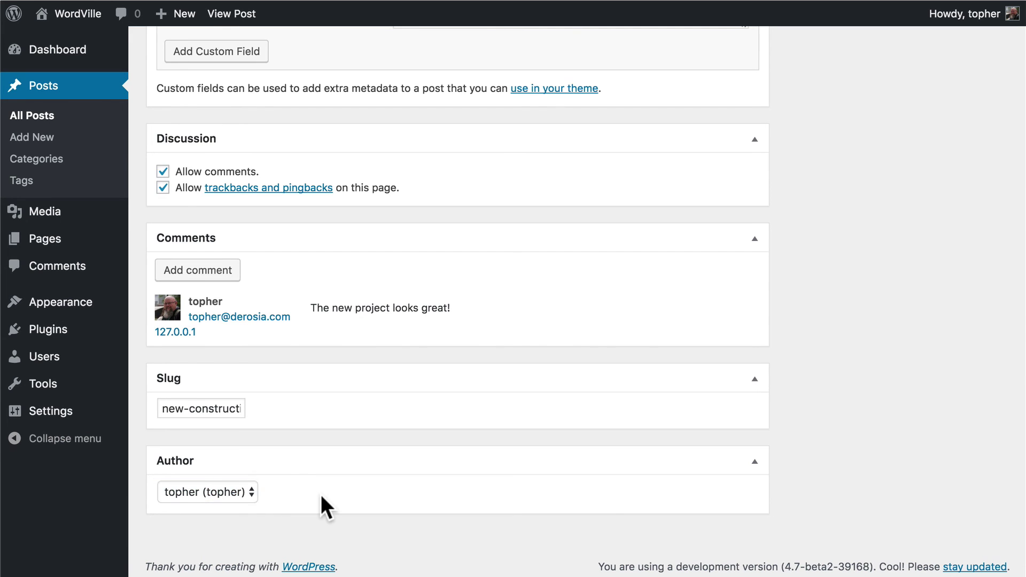